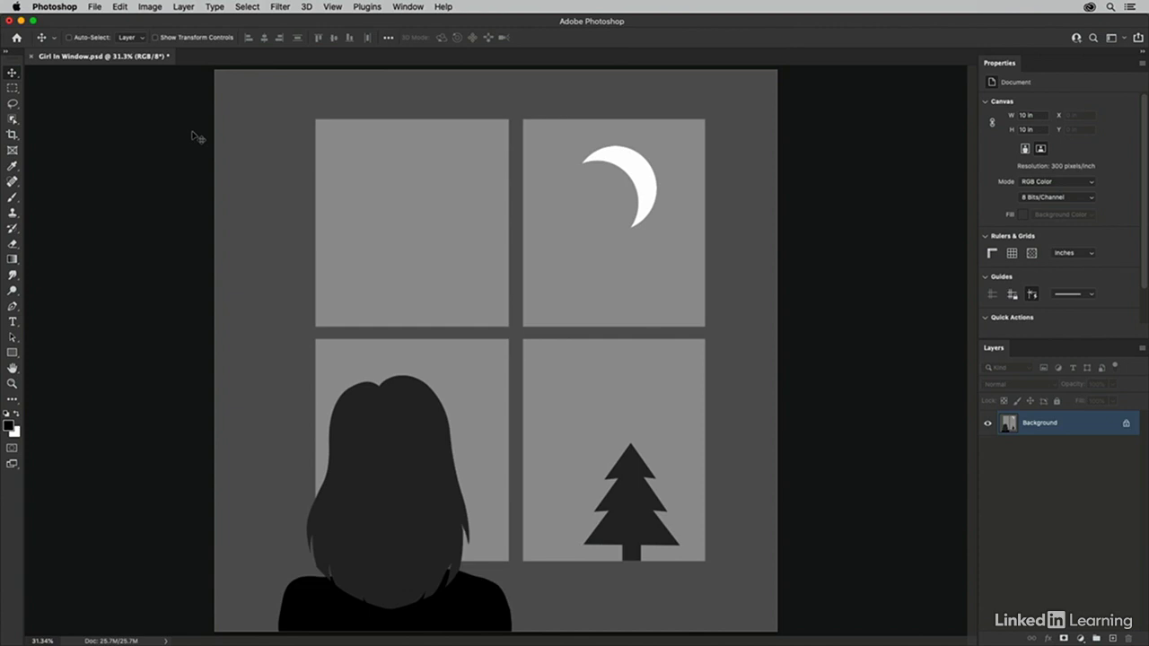
- Activate the Rectangular Marquee tool
left_click(14, 90)
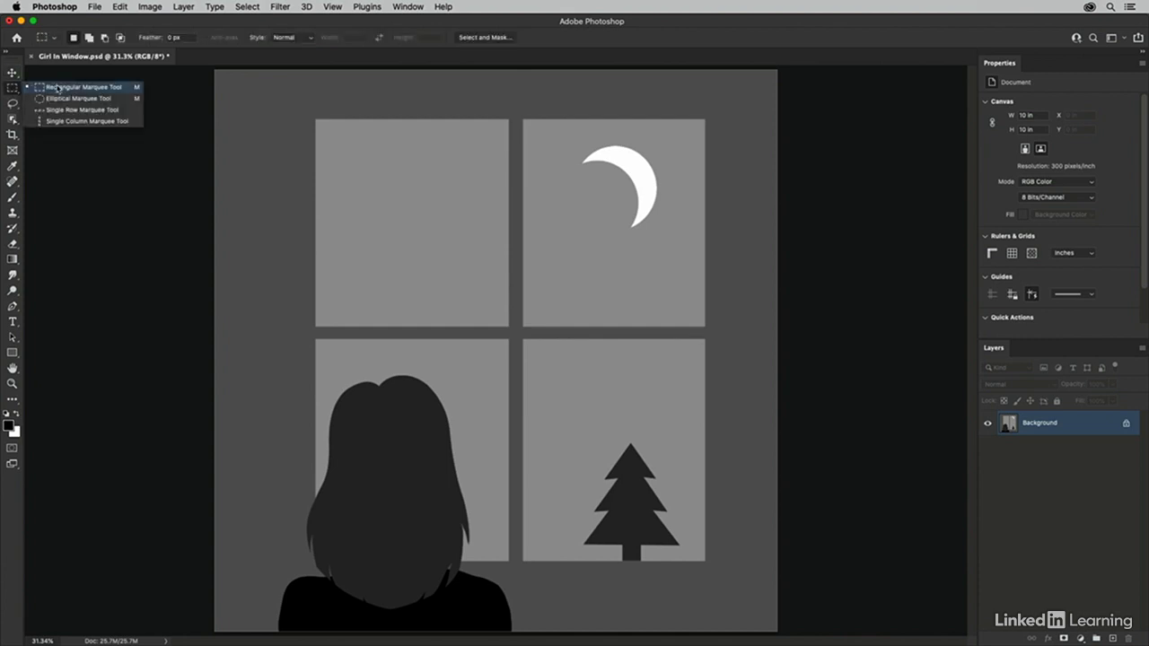
left_click(125, 88)
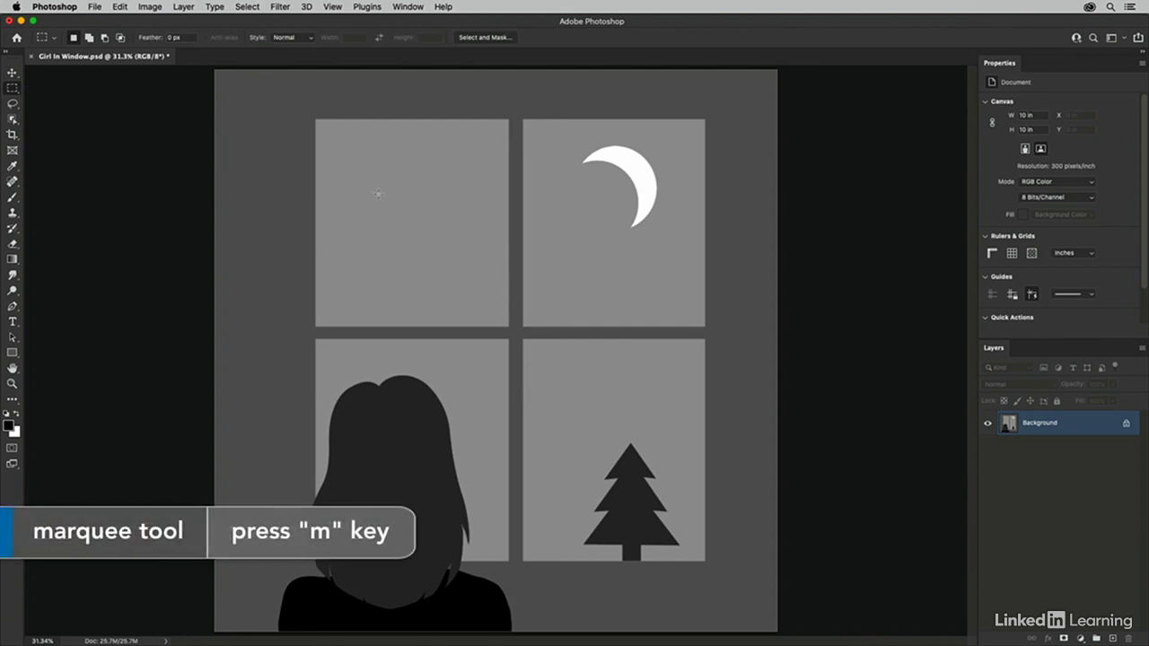
- Draw a trial rectangular selection inside the upper-left window pane and deselect it
mouse_move(378, 191)
left_mouse_down()
mouse_move(506, 275)
mouse_move(542, 320)
mouse_move(479, 280)
mouse_move(522, 326)
mouse_move(409, 222)
mouse_move(461, 282)
mouse_move(397, 235)
left_mouse_up()
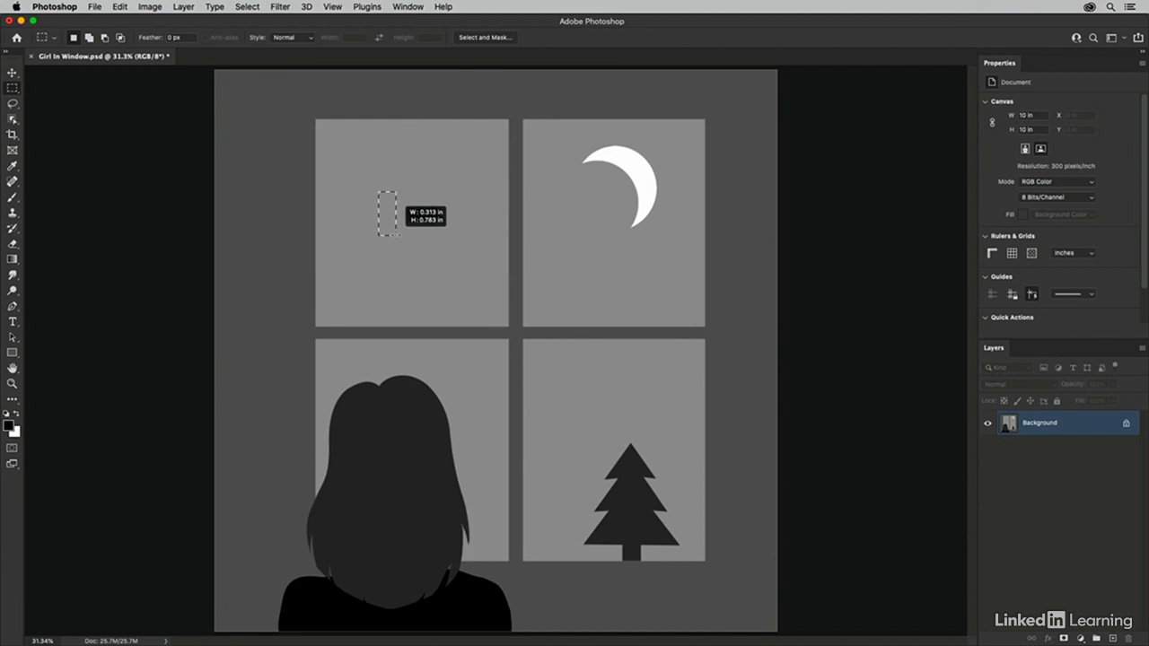
left_click_drag(396, 235, 424, 235)
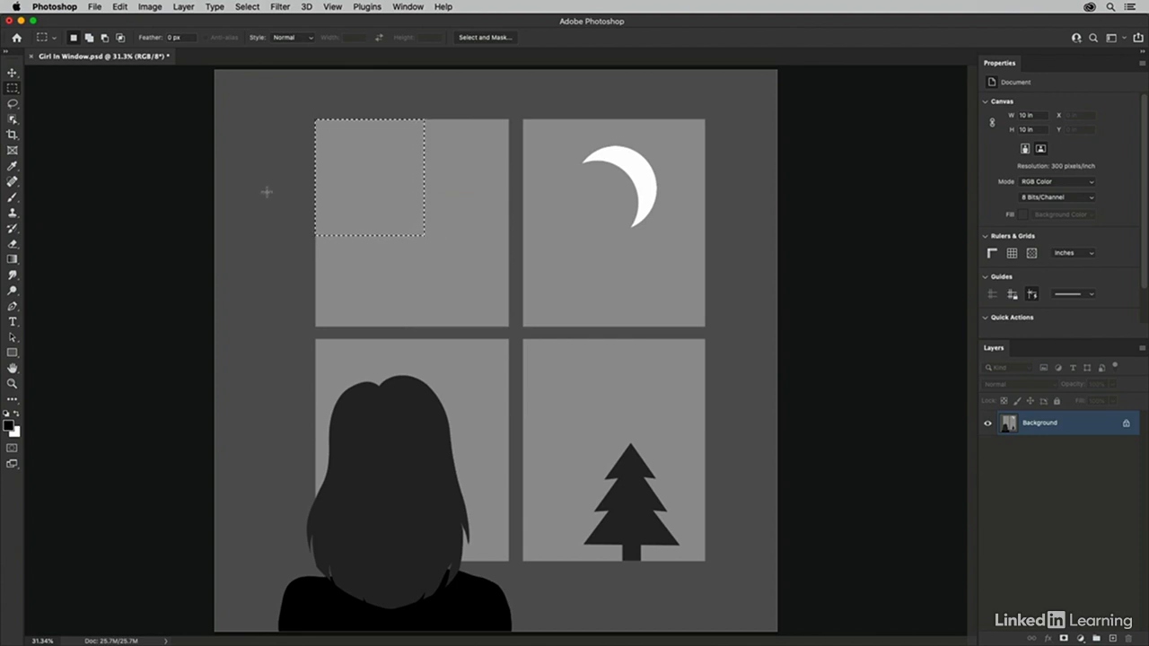
left_click(248, 7)
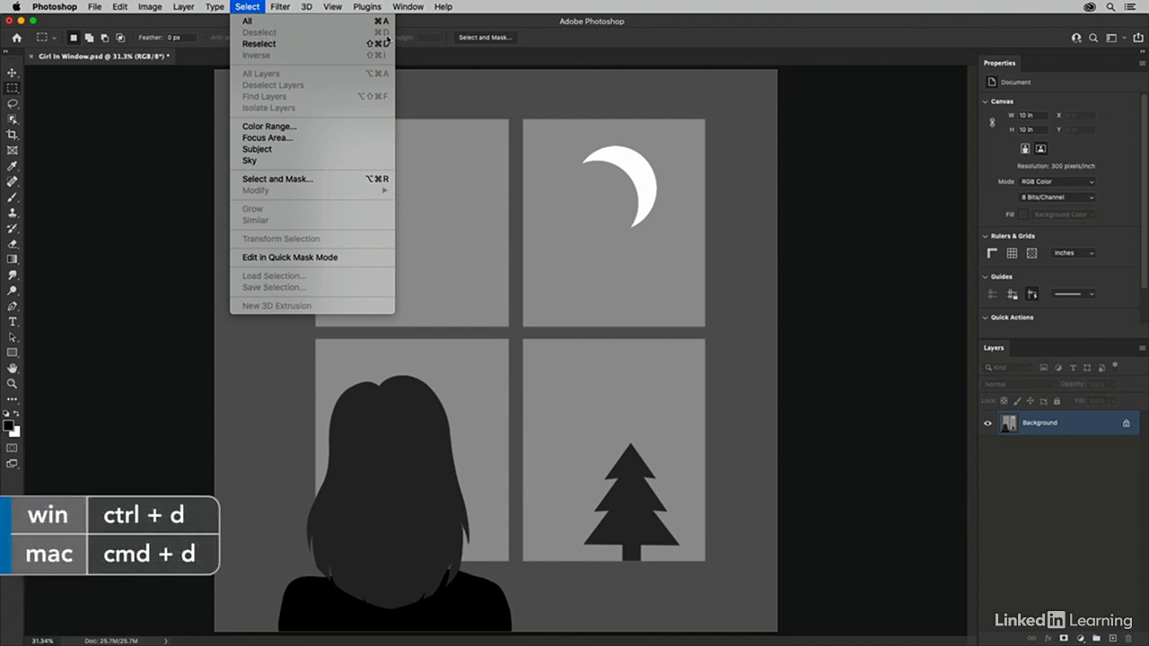
left_click(485, 99)
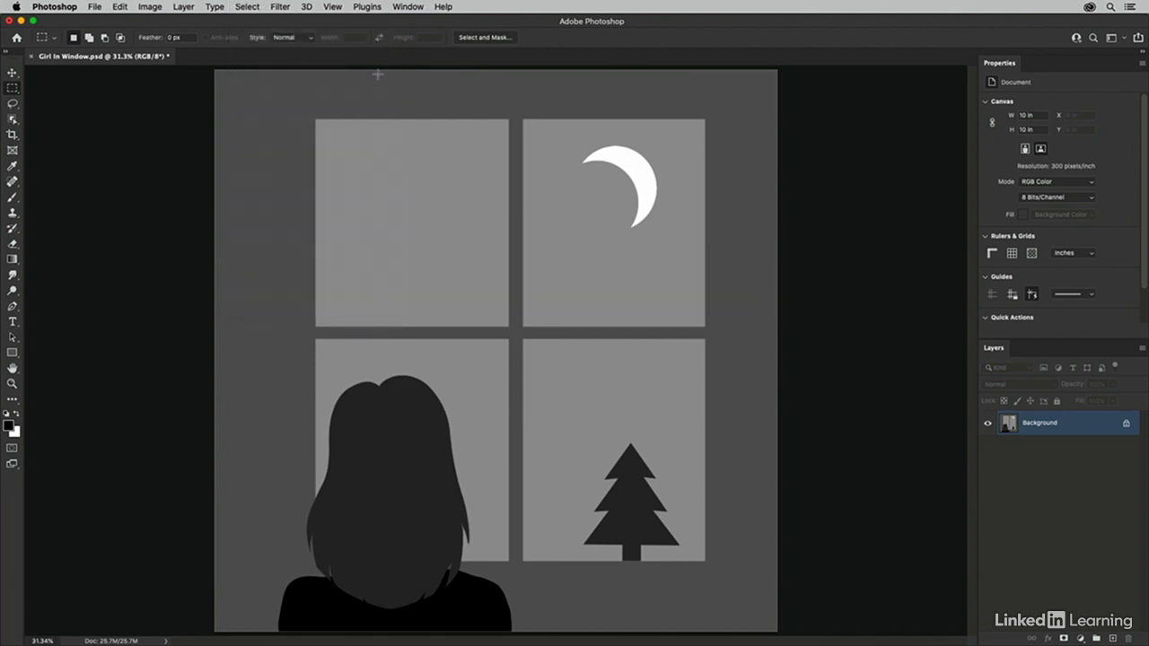
left_click(302, 40)
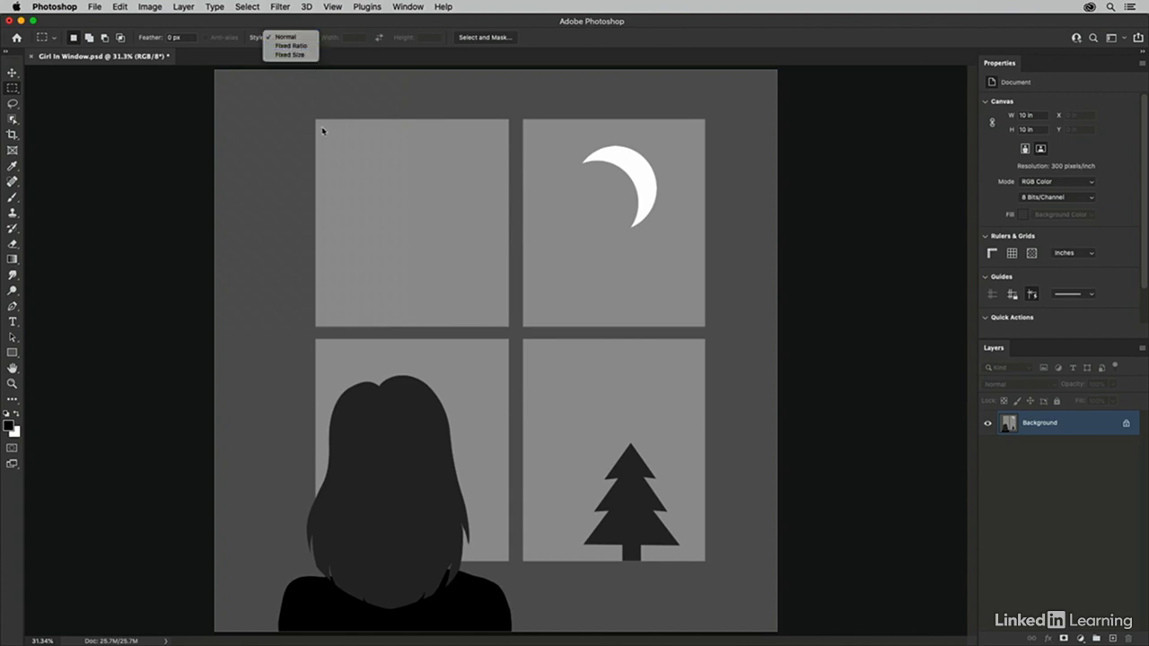
left_click(322, 131)
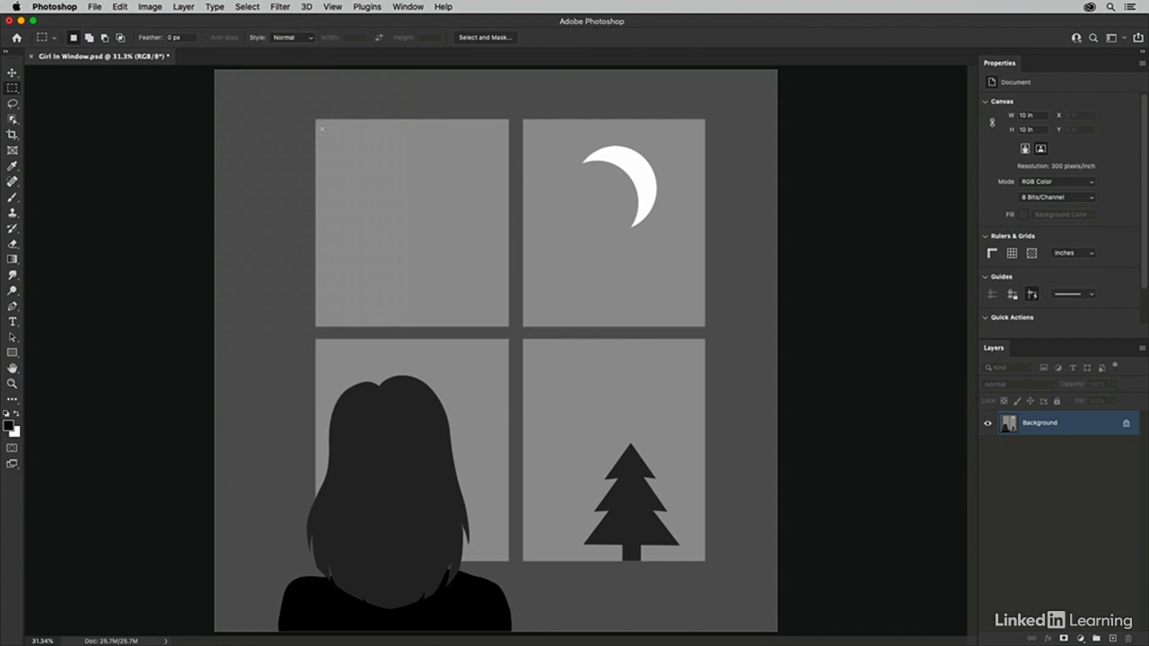
- Try selecting the upper-left window pane together with the upper-right pane, and clear the selection
left_click_drag(315, 118, 508, 326)
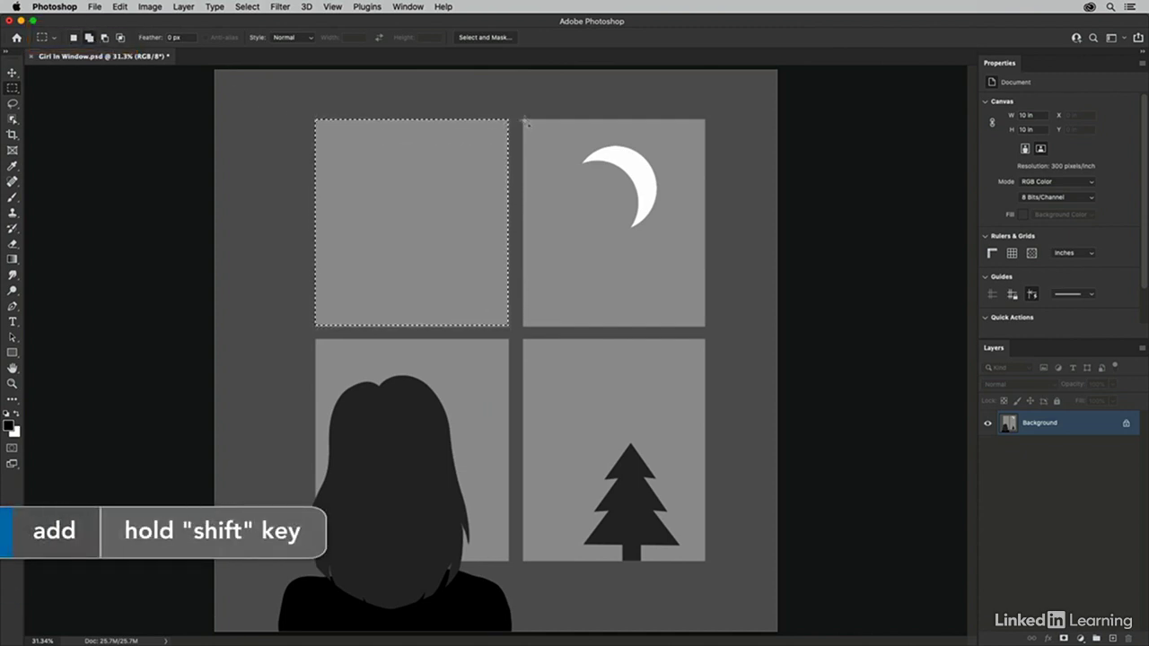
left_click_drag(525, 120, 707, 328)
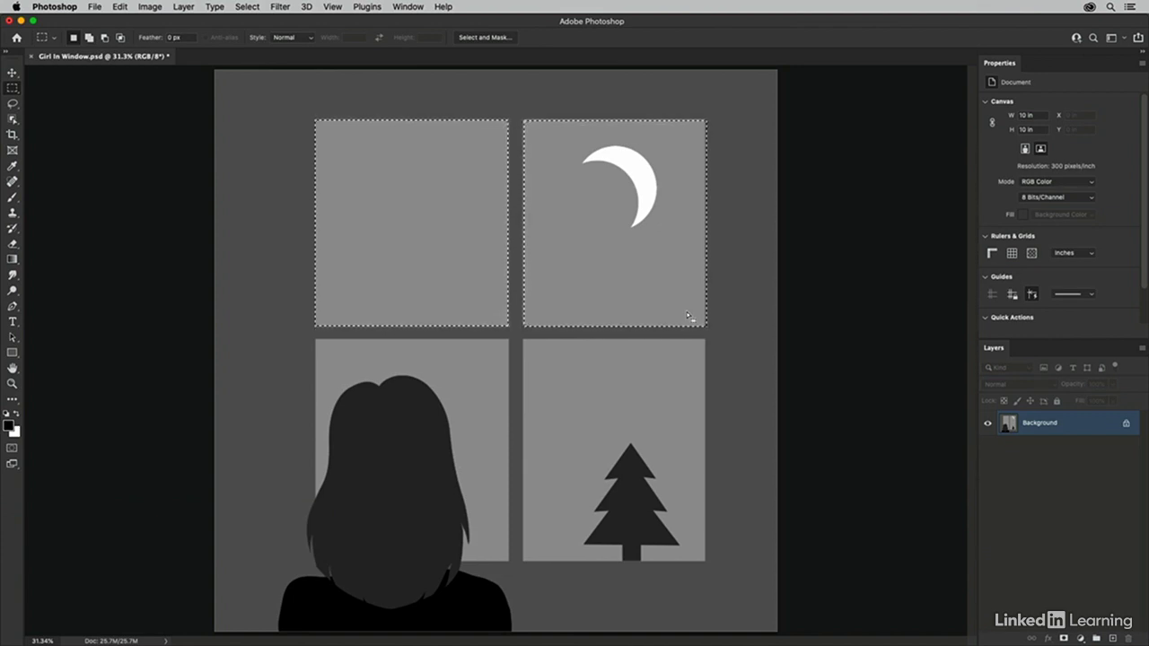
left_click(643, 291)
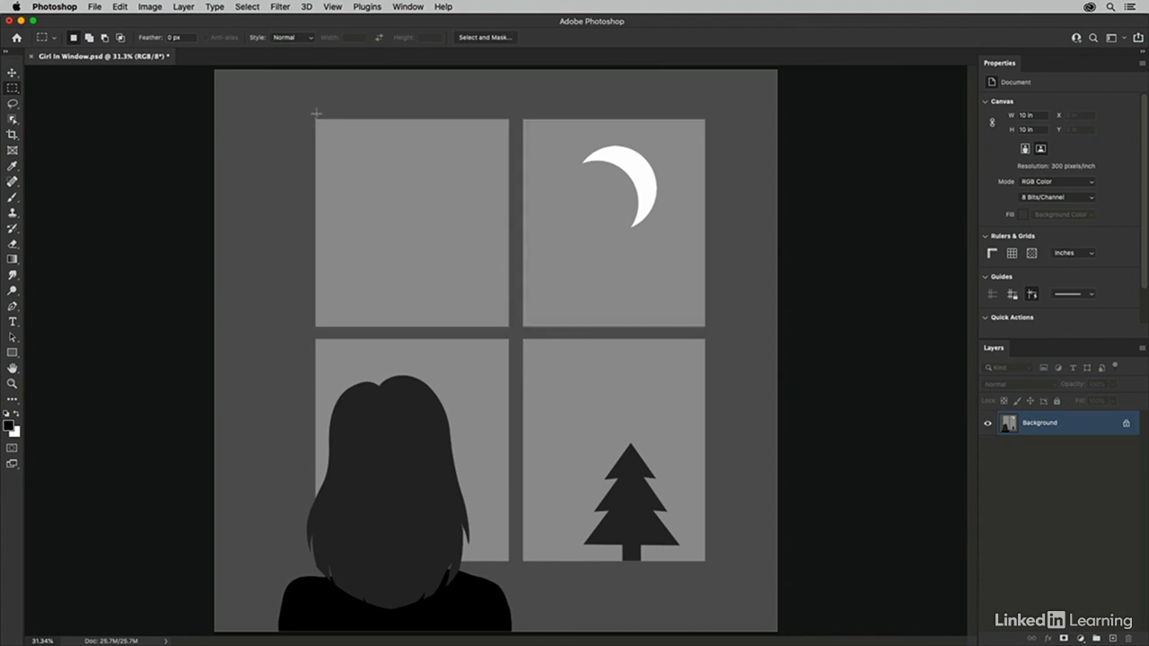
- Select the whole window with a rectangular marquee and subtract its vertical and horizontal bars, leaving the four panes selected
left_click_drag(320, 124, 705, 562)
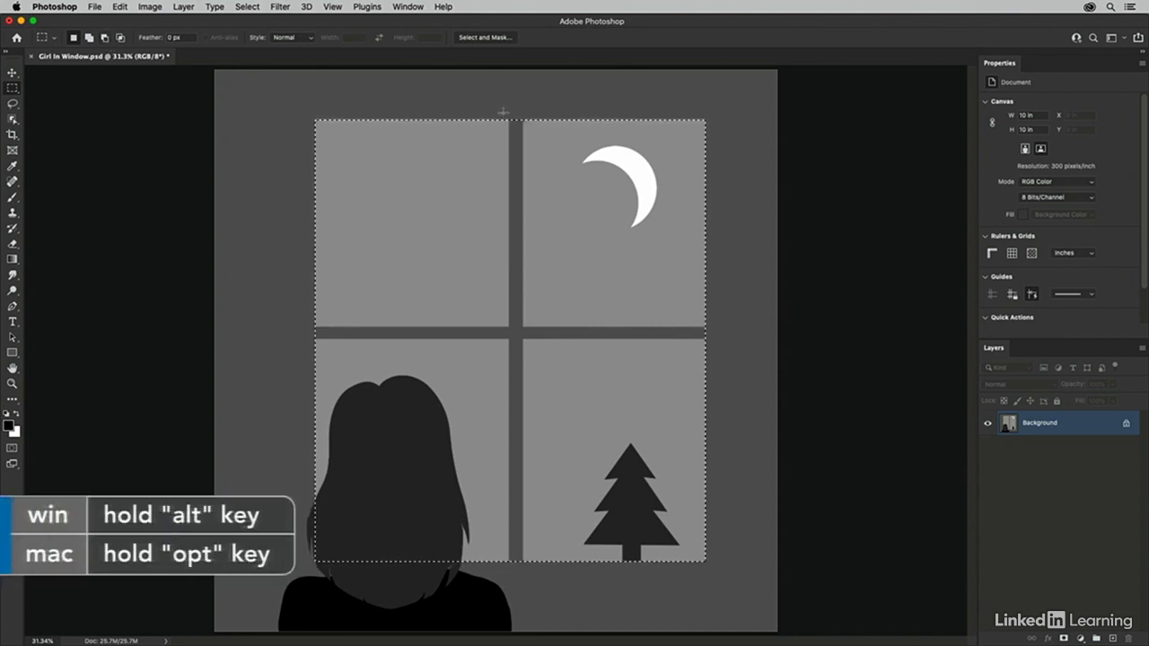
left_click_drag(508, 115, 525, 569)
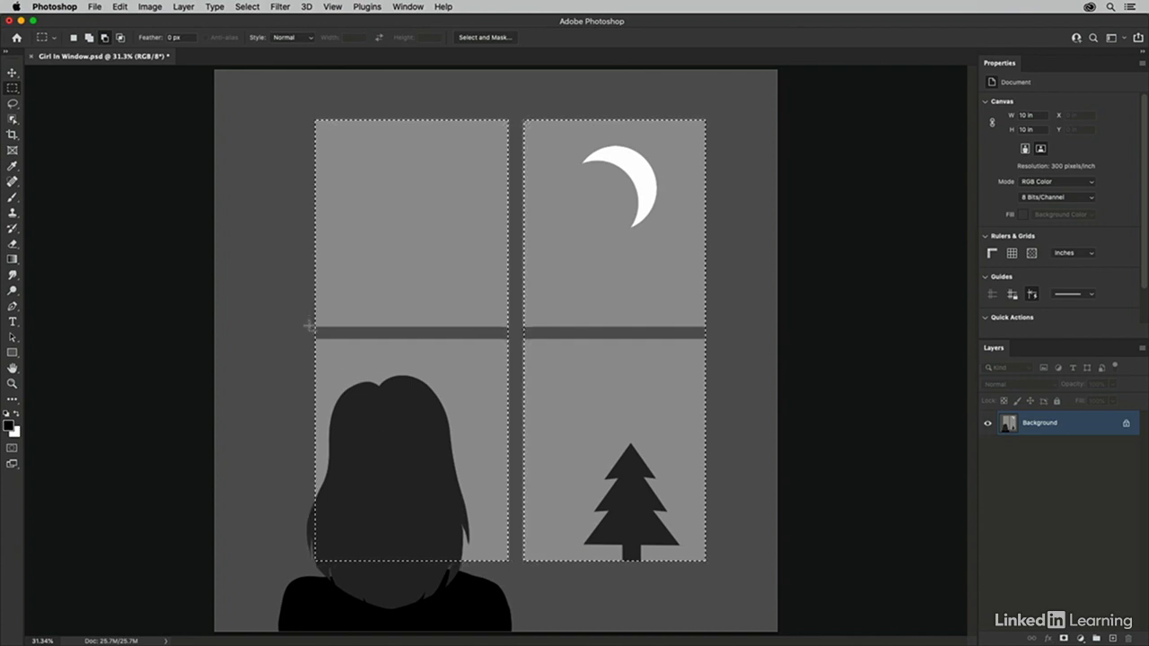
left_click_drag(395, 332, 715, 342)
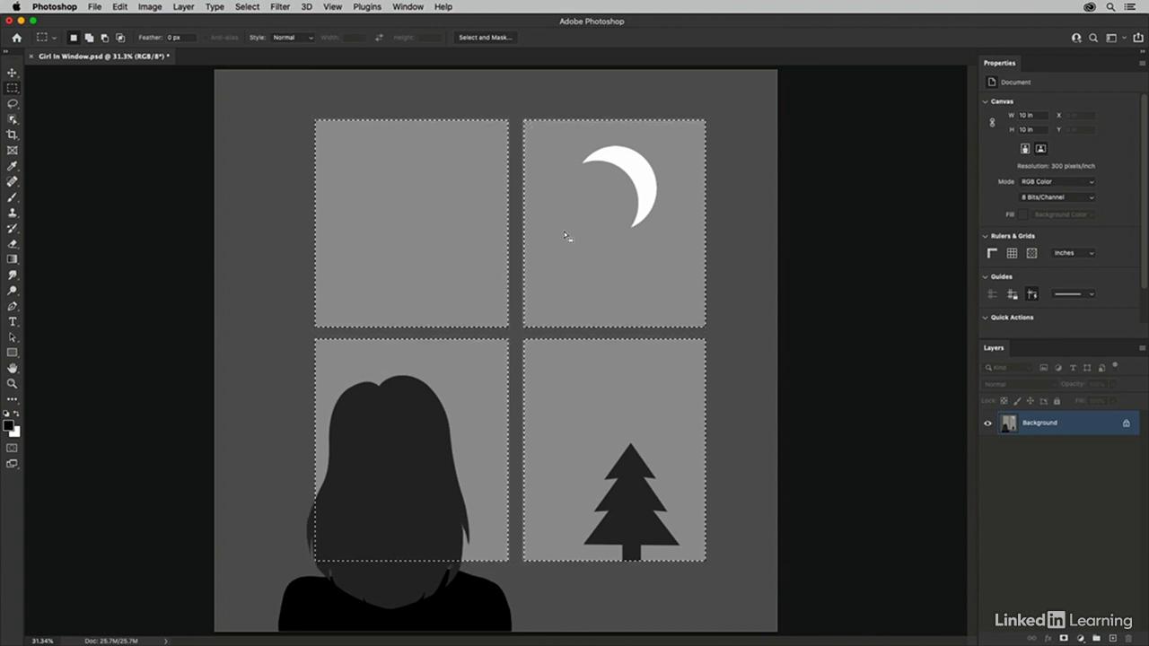
- Create a Solid Color fill layer named Window from the pane selection, using the dark blue colour 2c313e
left_click(184, 7)
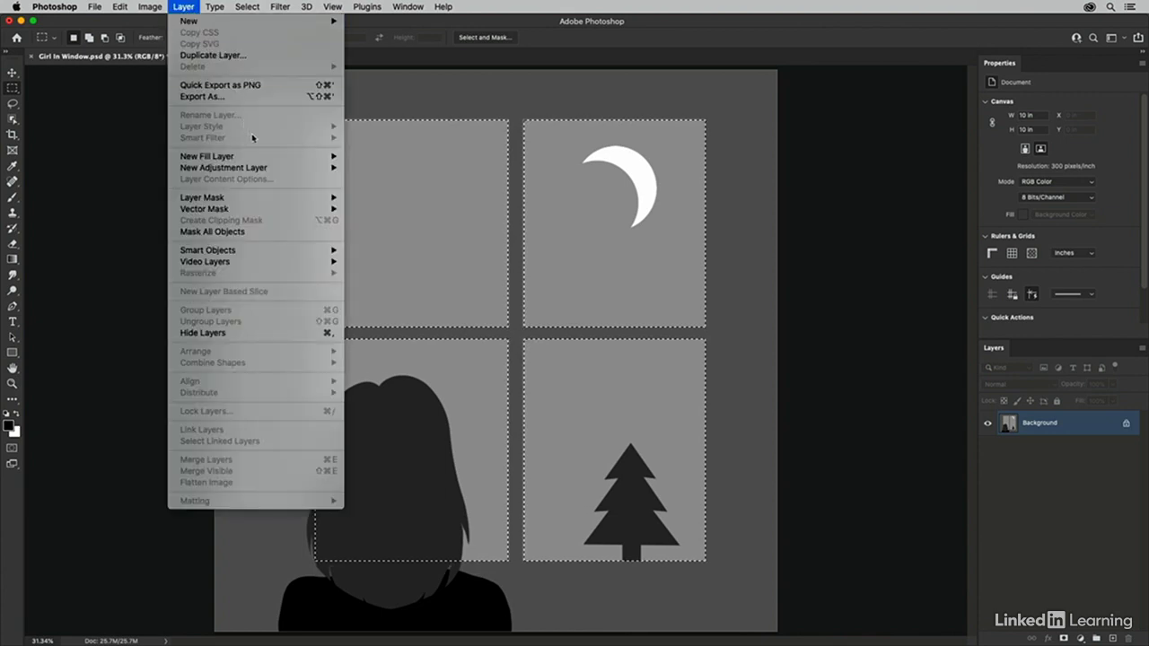
mouse_move(323, 161)
left_click(381, 160)
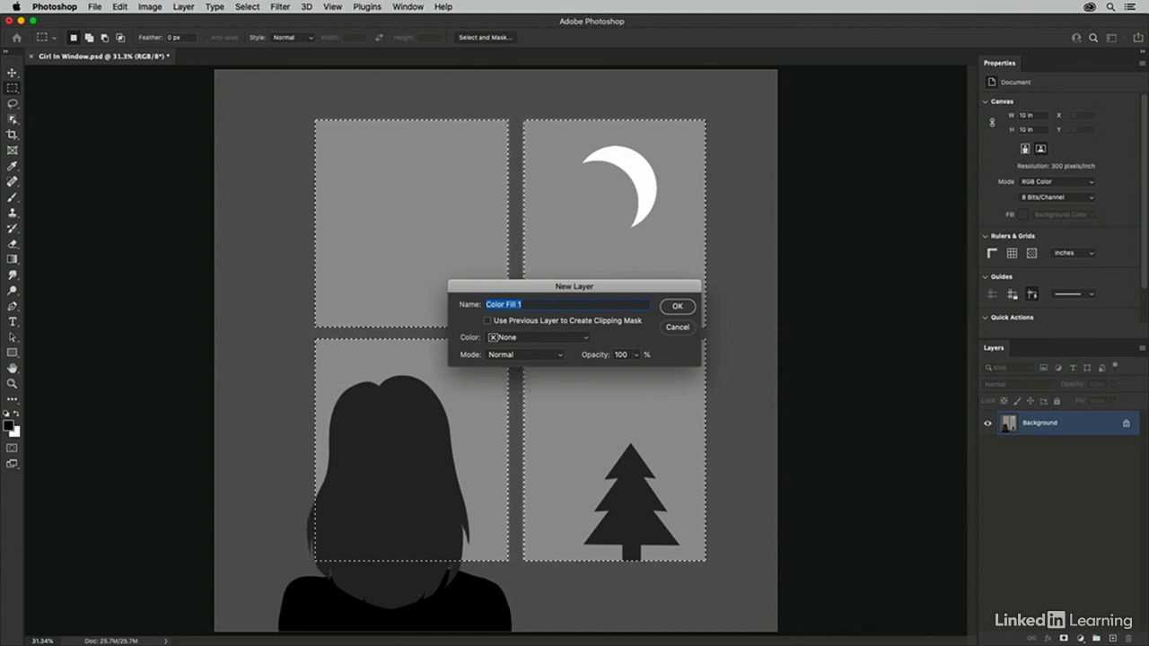
type("Window")
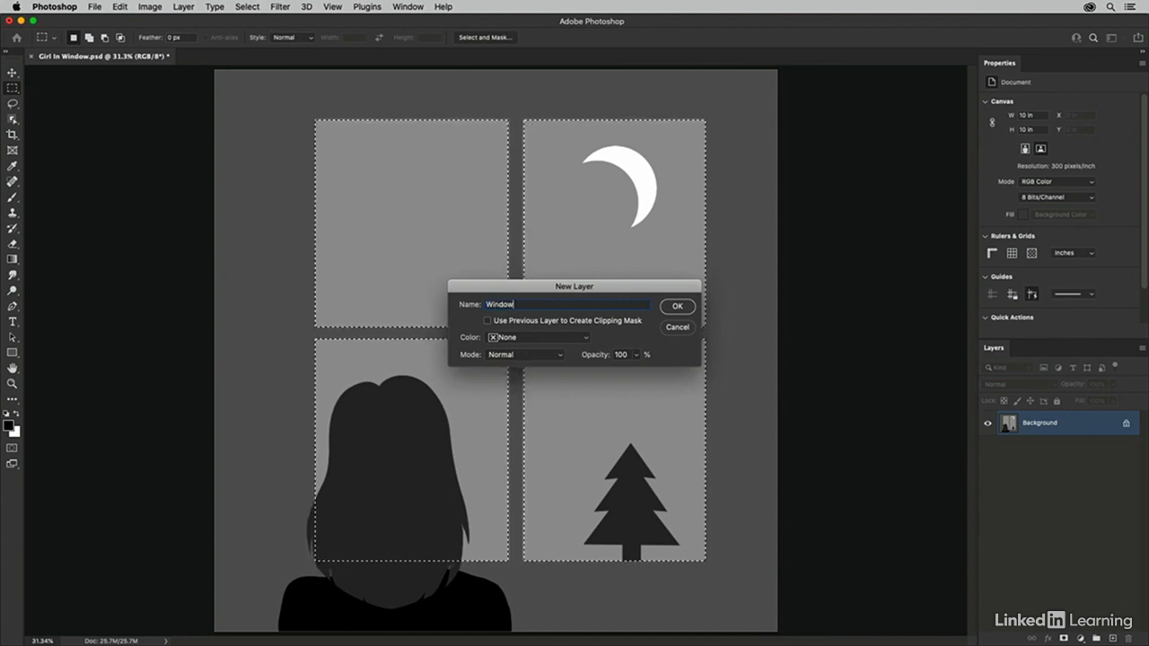
left_click(674, 306)
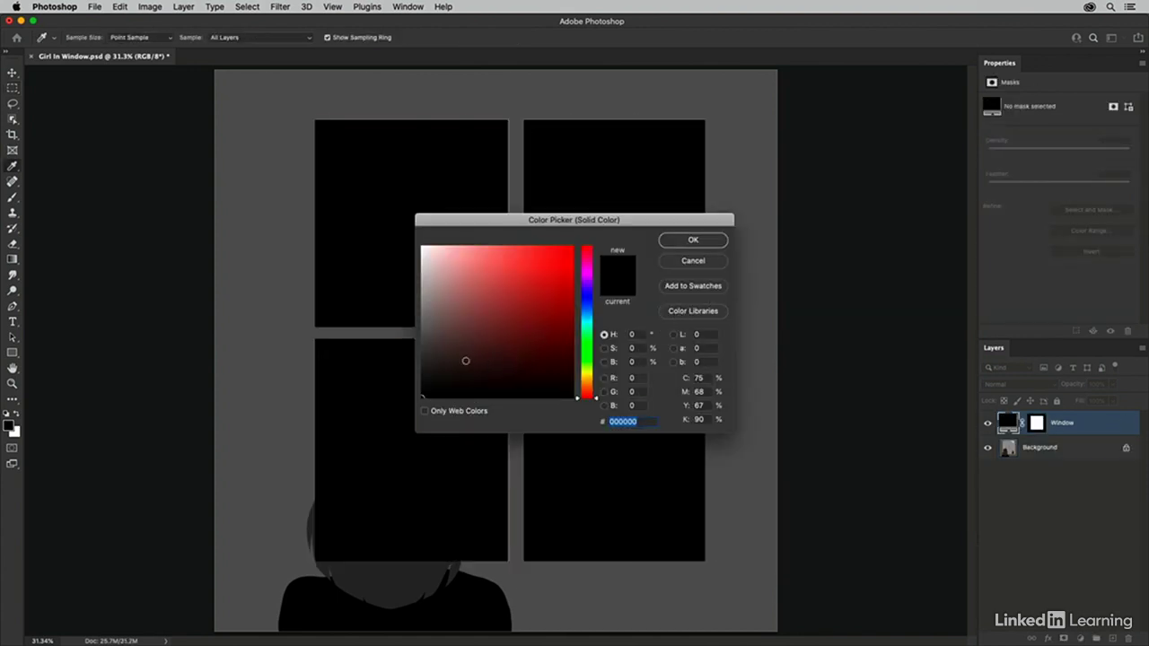
left_click(464, 361)
left_click(587, 303)
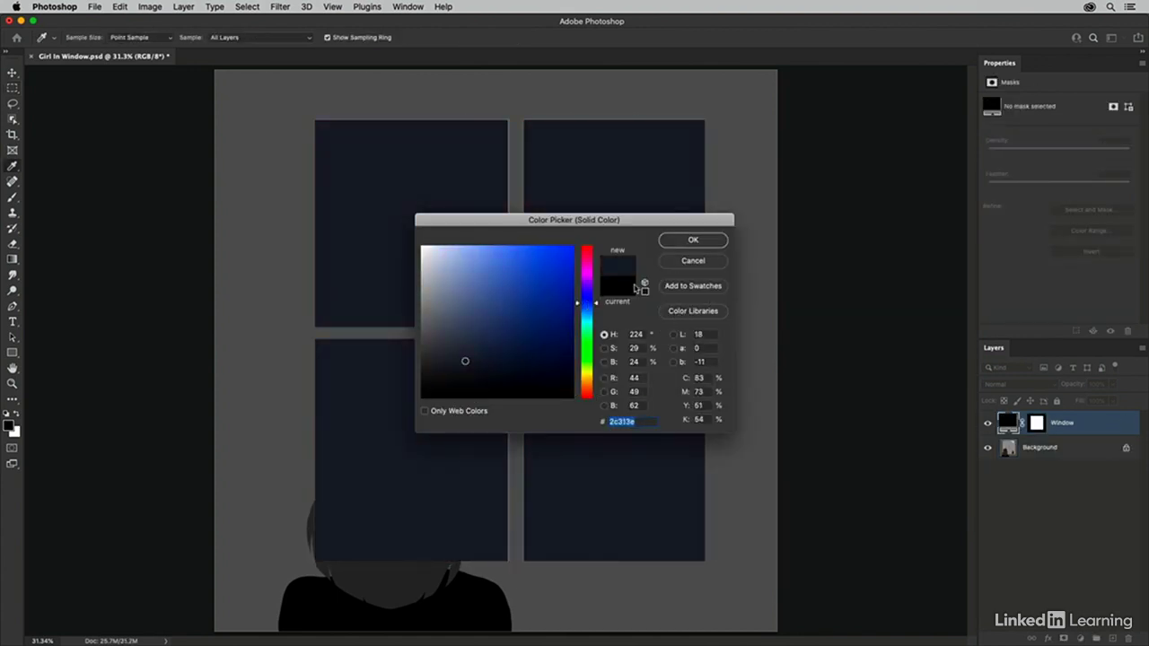
left_click(686, 240)
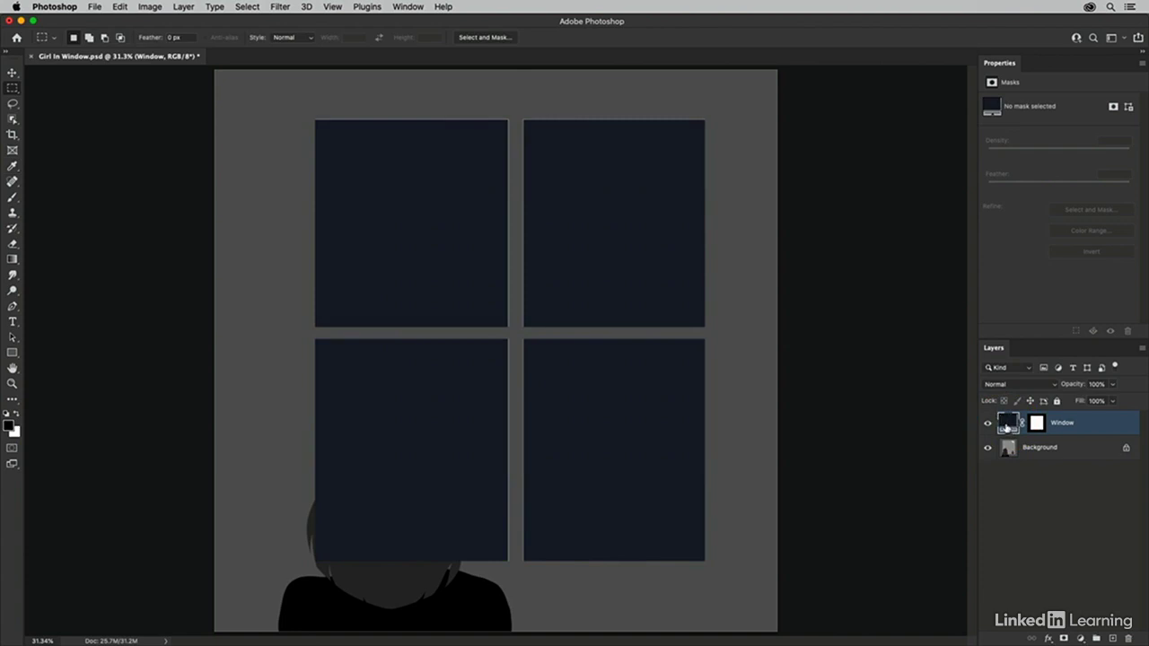
- Try moving the Window fill layer slightly down and to the left with the Move tool, and undo the move
key("v")
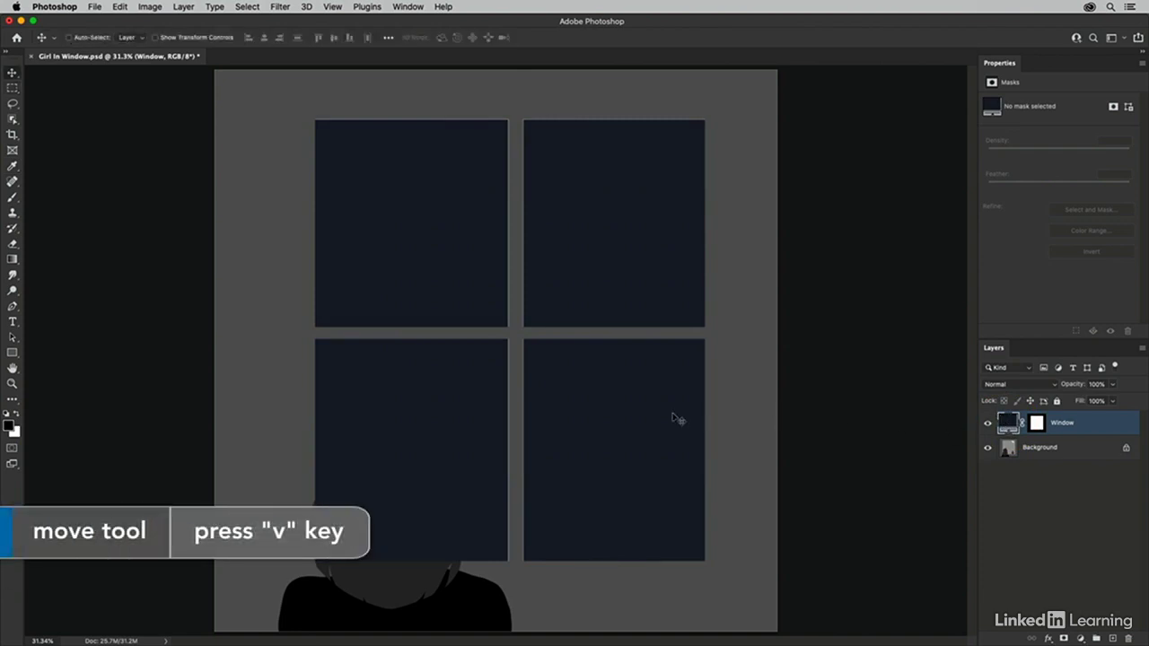
mouse_move(675, 418)
left_mouse_down()
mouse_move(613, 400)
mouse_move(688, 385)
mouse_move(712, 424)
mouse_move(667, 423)
left_mouse_up()
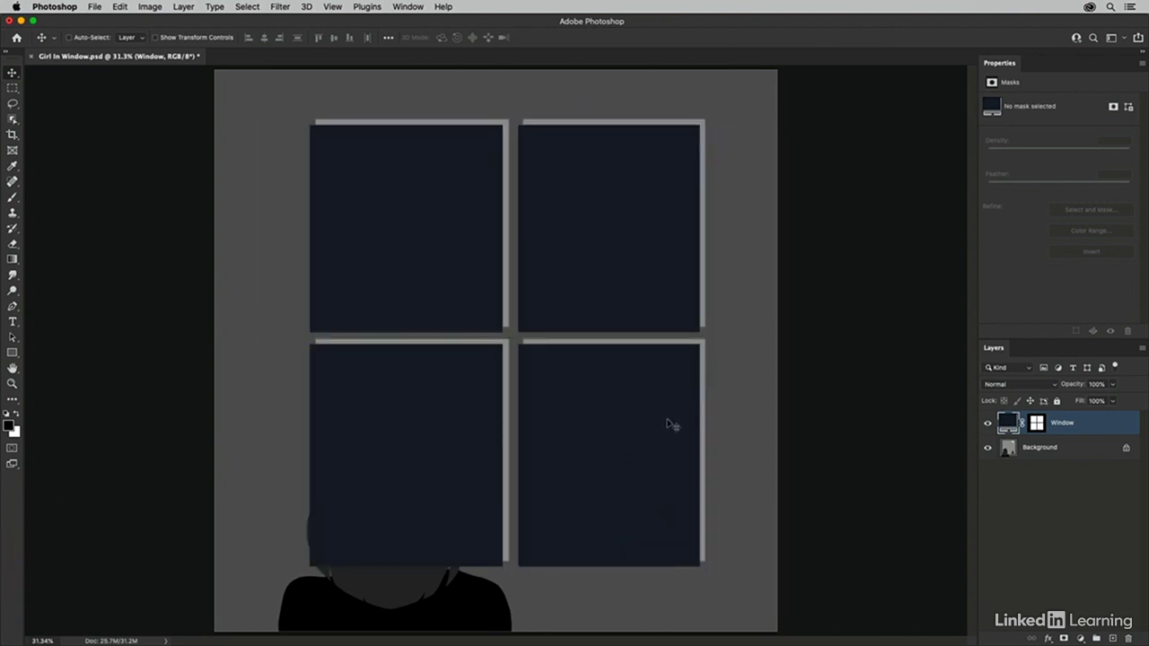
key("super+z")
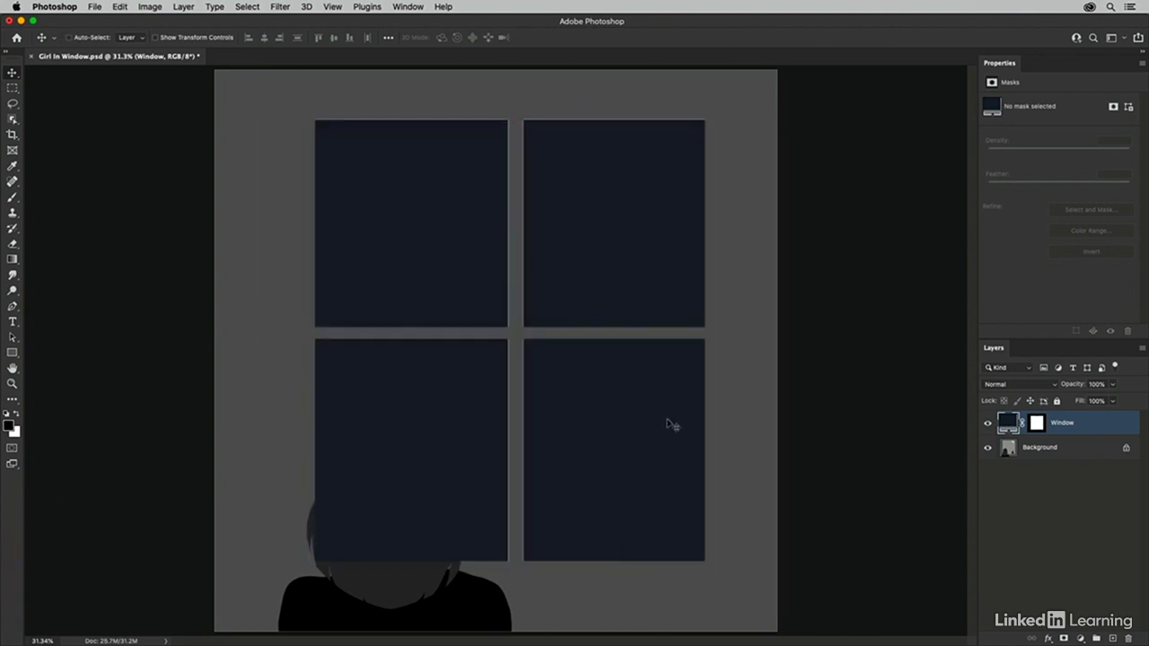
- Change the Window layer's fill to a slightly darker, more saturated blue and hide the layer
double_click(1008, 421)
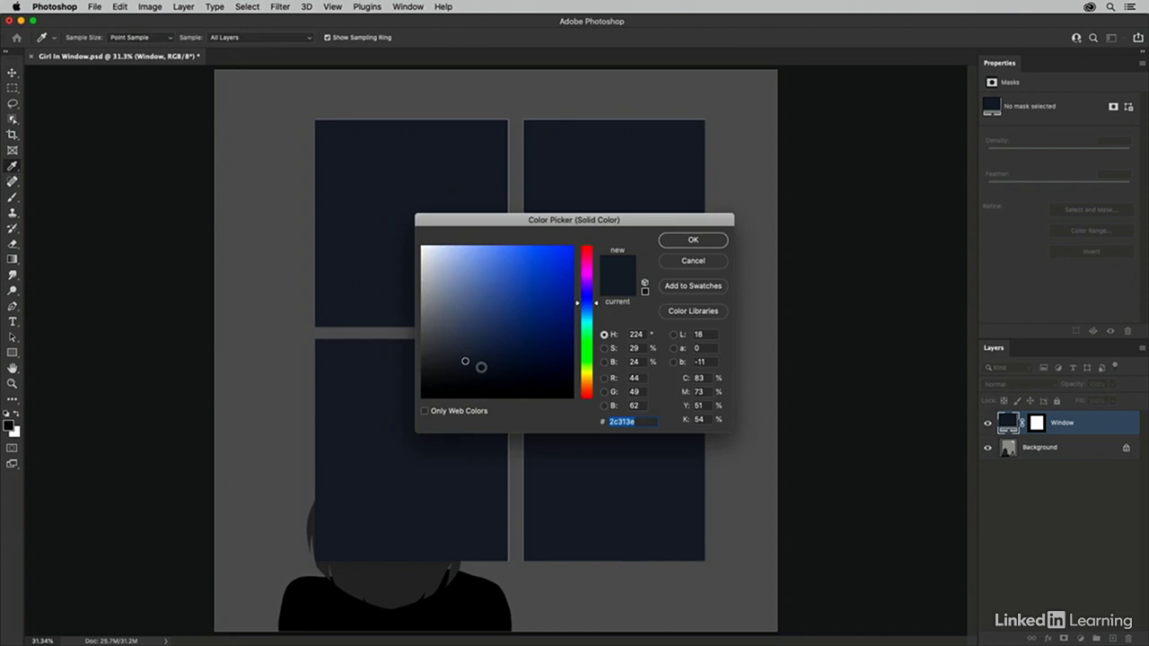
left_click(465, 351)
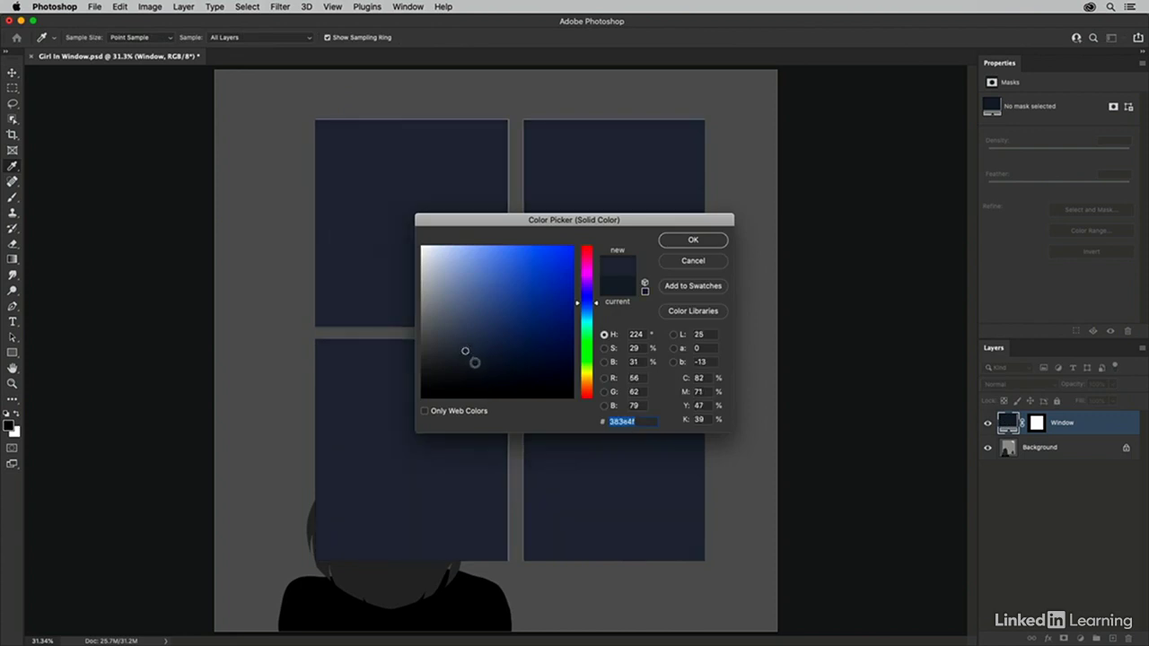
left_click(472, 365)
left_click(691, 241)
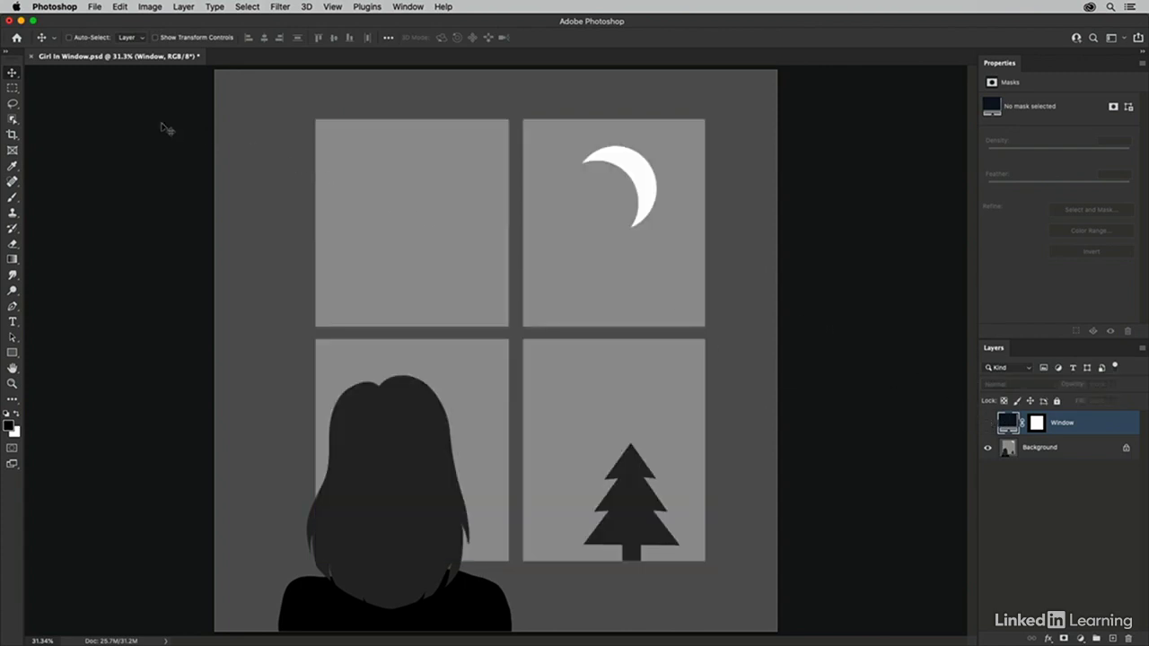
- Select the moon's full circular outline with the Elliptical Marquee tool, as a circle about 1.5 in across
left_click_drag(16, 90, 70, 100)
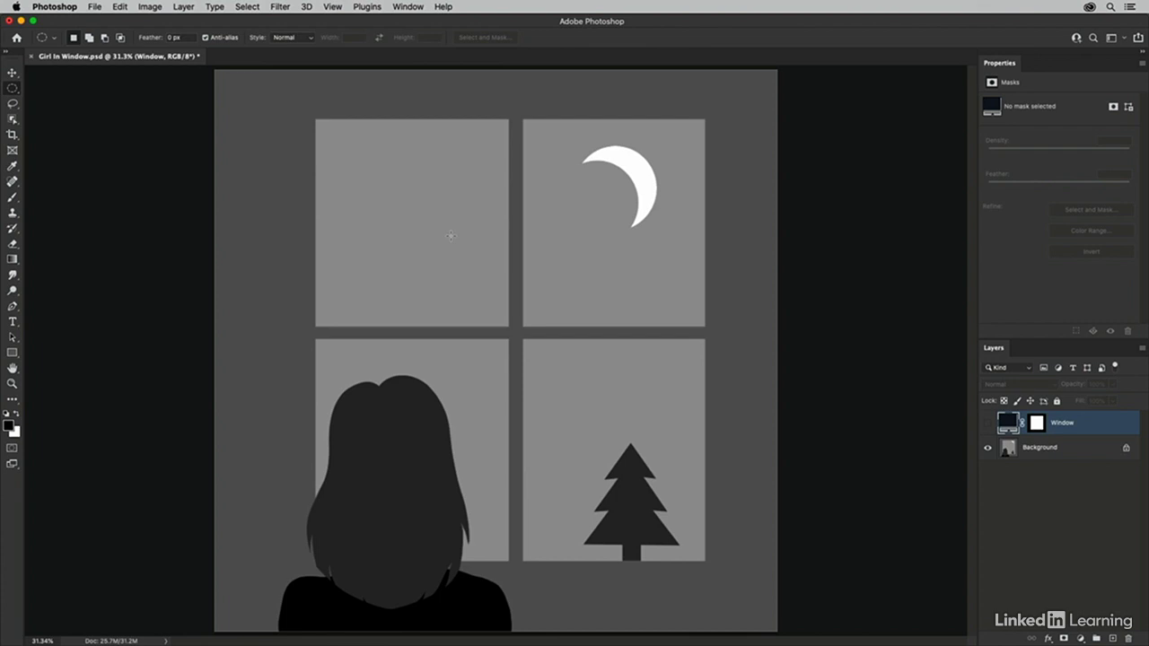
left_click_drag(451, 235, 537, 315)
key("super+d")
left_click_drag(661, 148, 569, 226)
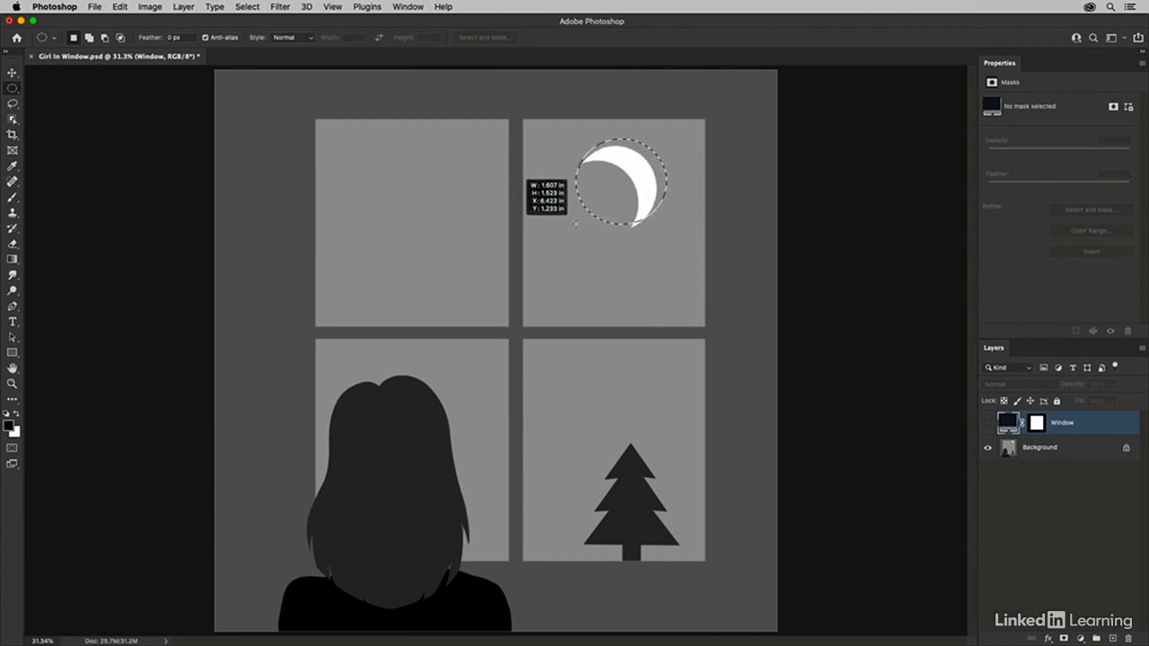
left_click_drag(567, 223, 572, 237)
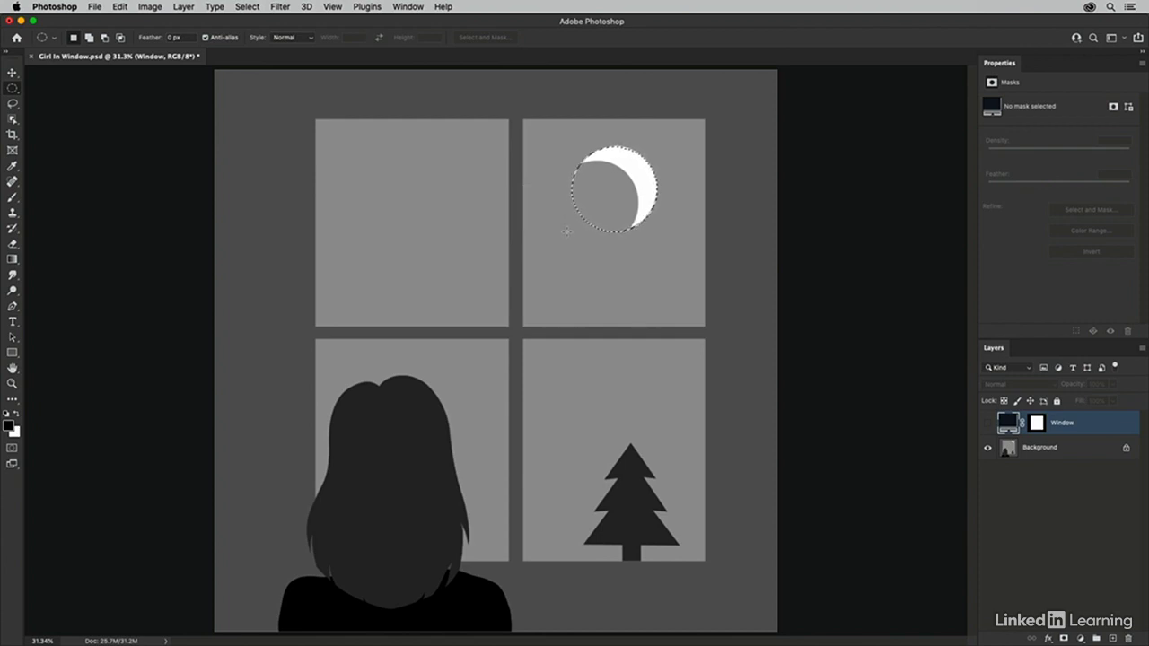
- Refine the circular selection around the moon with Transform Selection, scaling it to about 100.4% to fit the outer edge
left_click(247, 8)
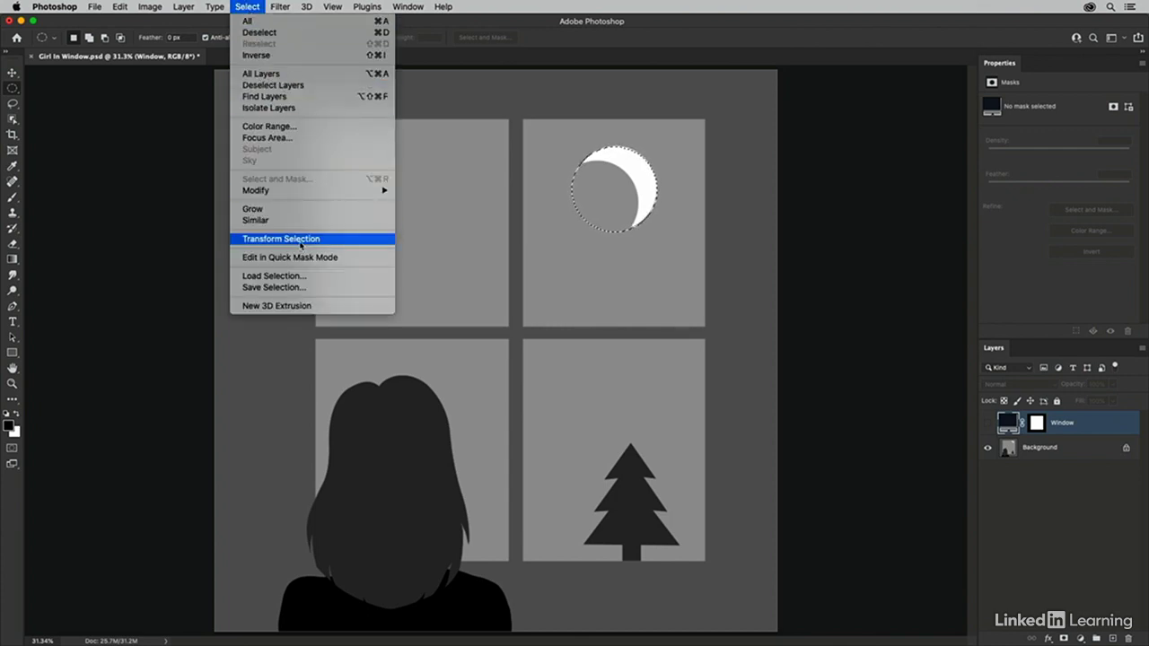
left_click(340, 243)
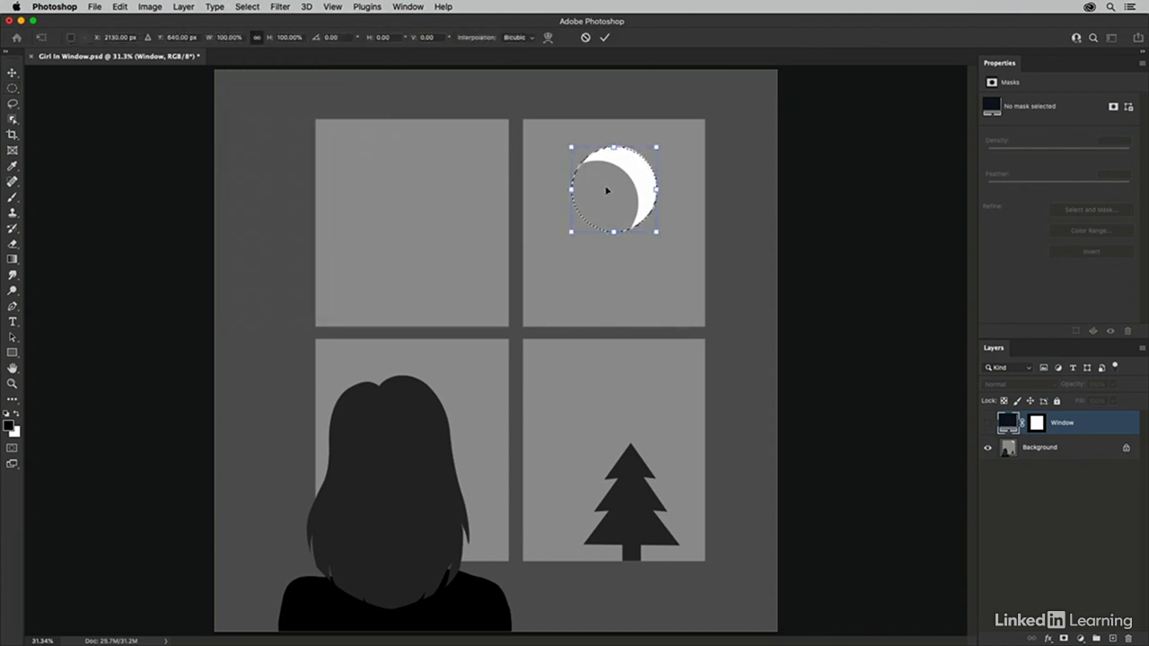
mouse_move(607, 190)
left_mouse_down()
mouse_move(579, 185)
mouse_move(601, 207)
left_mouse_up()
left_click_drag(645, 158, 627, 180)
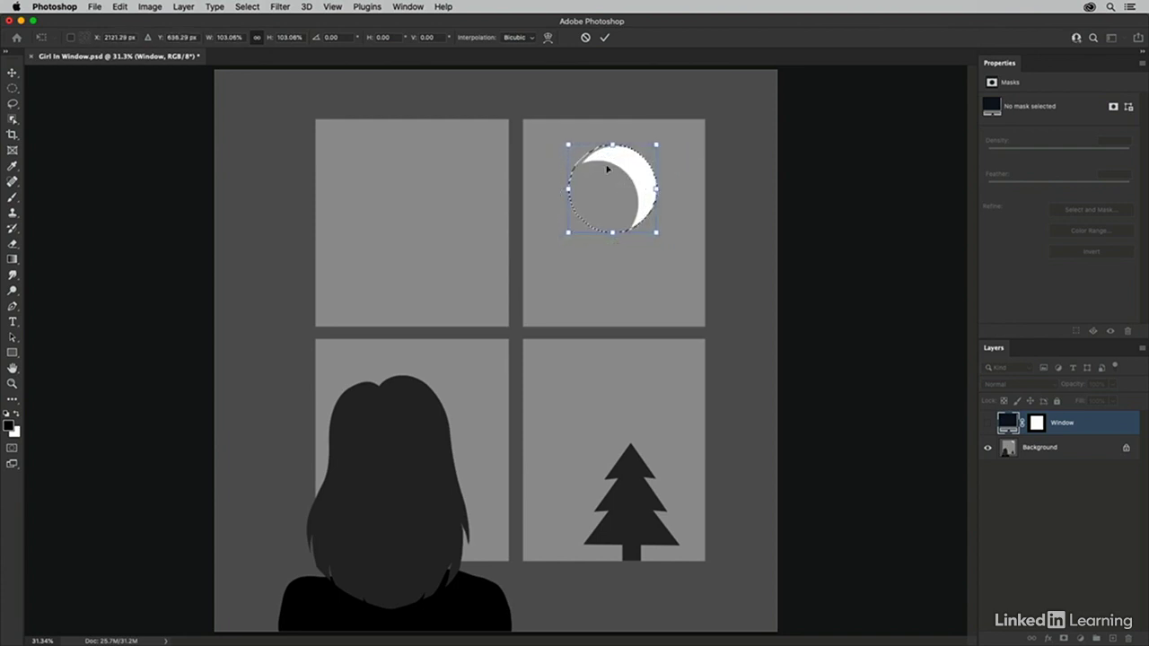
left_click_drag(564, 142, 565, 143)
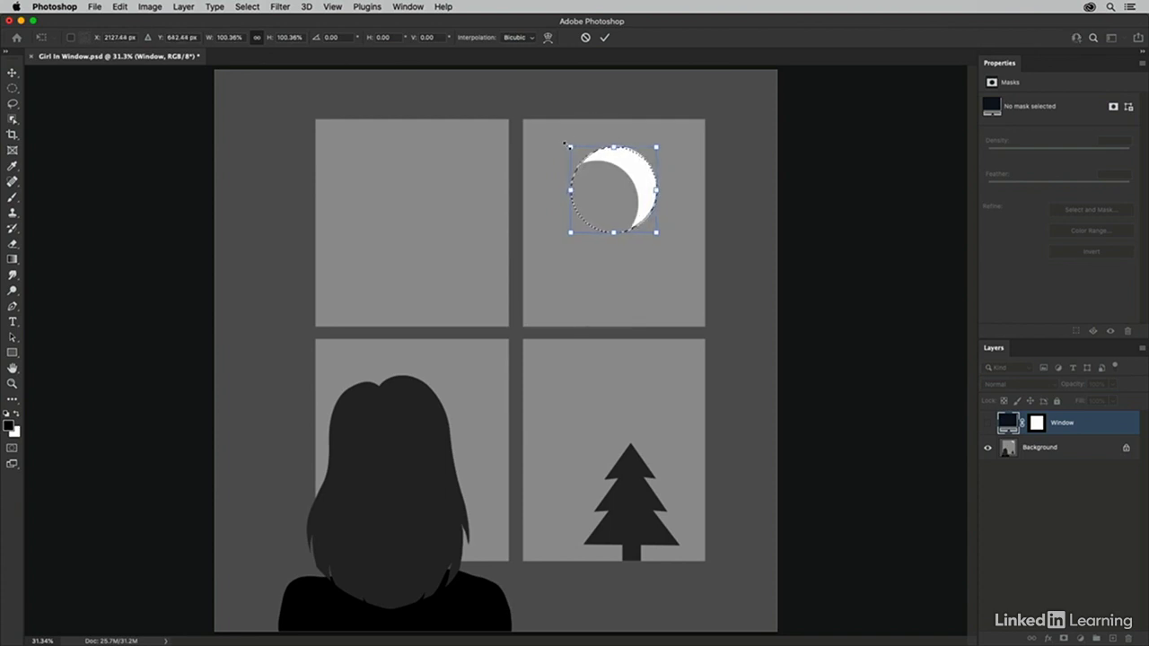
key("Return")
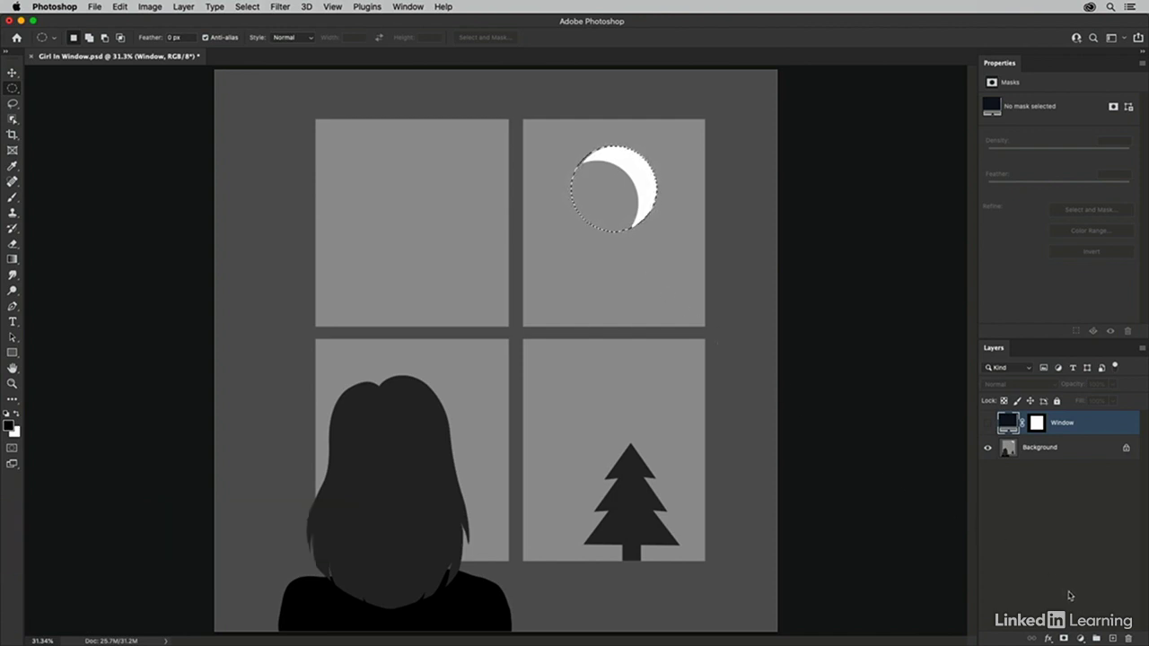
- Add a solid color fill layer in white (#ffffff) from the circular moon selection
left_click(1080, 638)
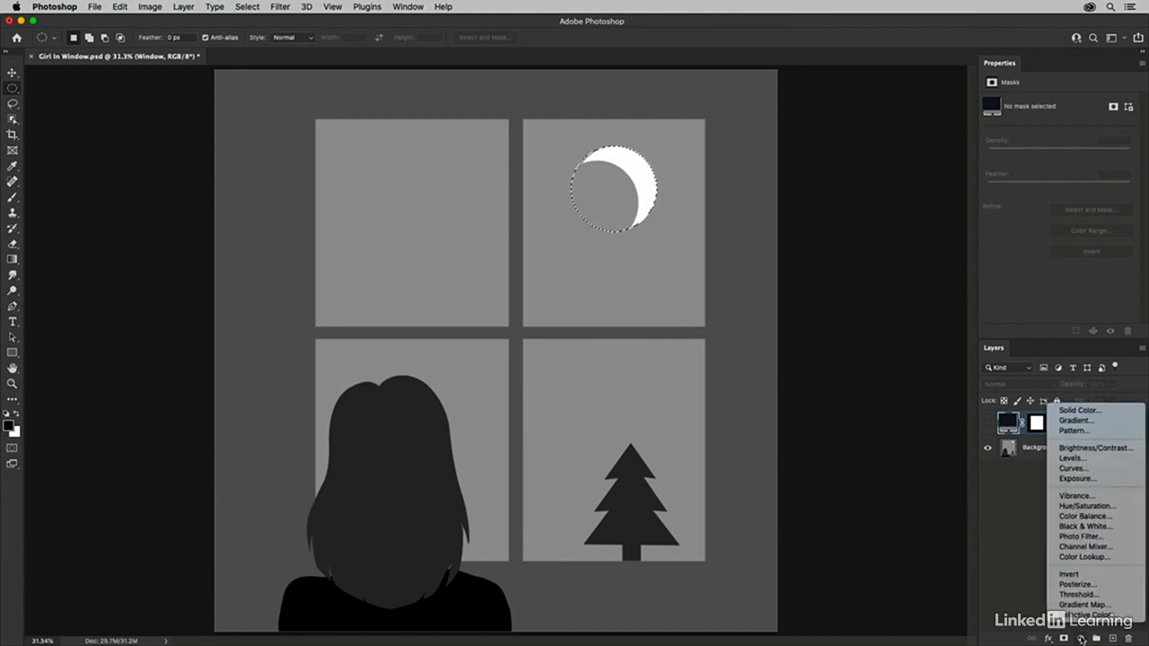
left_click(1111, 412)
left_click_drag(440, 257, 409, 249)
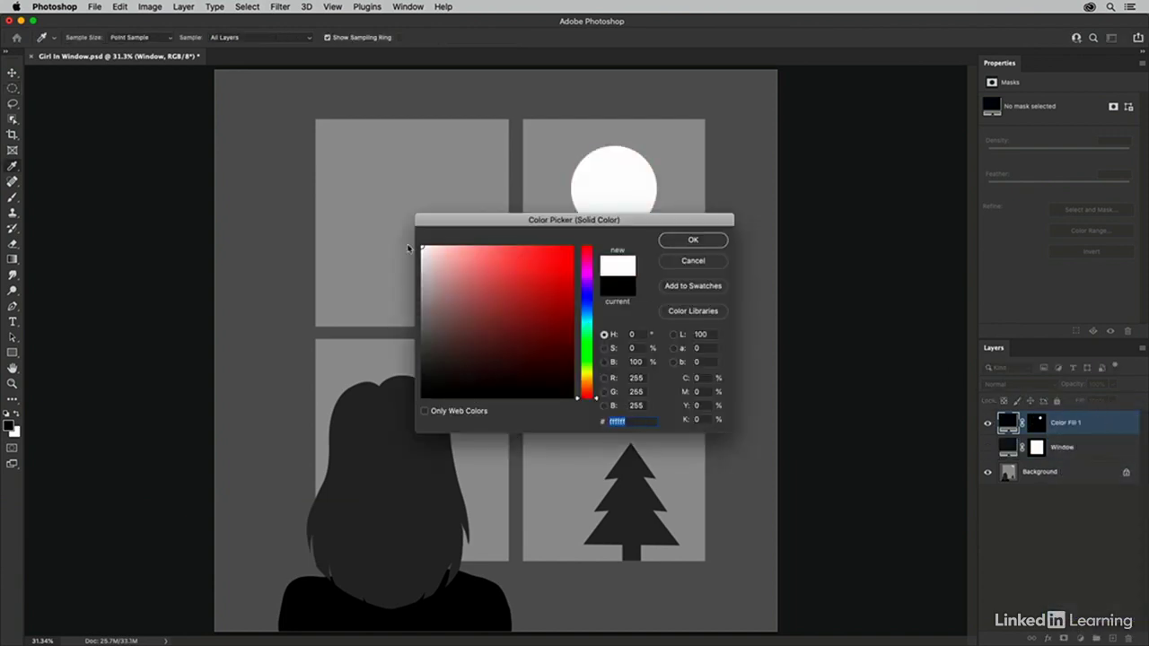
left_click(689, 242)
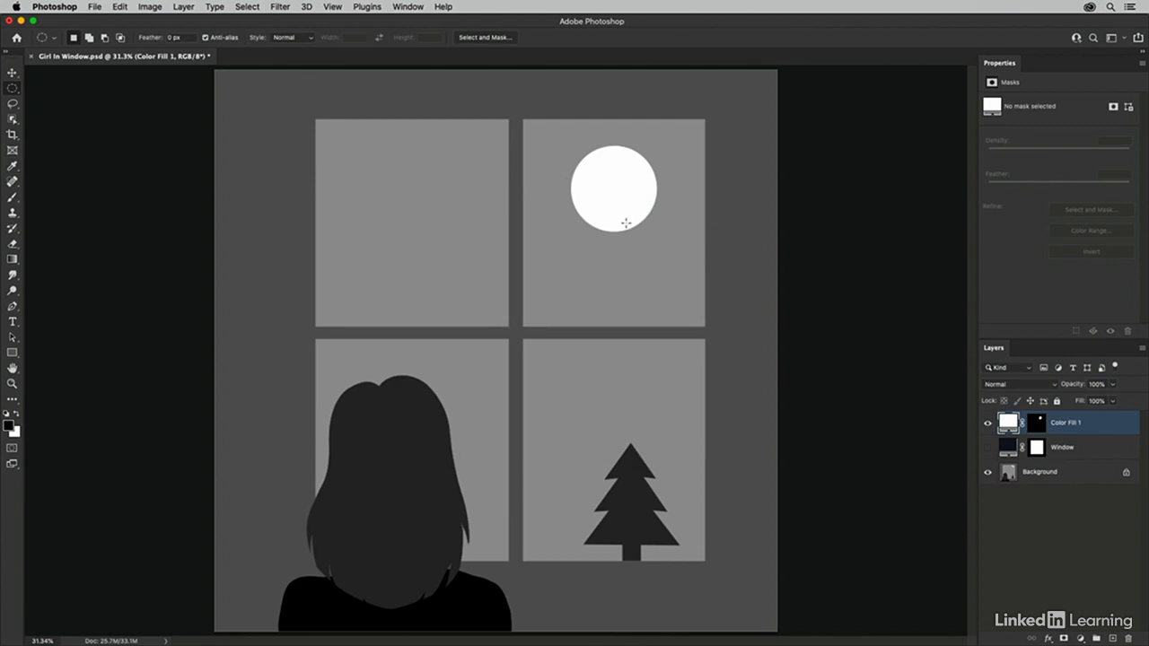
- Reselect the circle, offset it down and left, fill it with black on the moon fill's layer mask to carve a crescent, and deselect
left_click(256, 7)
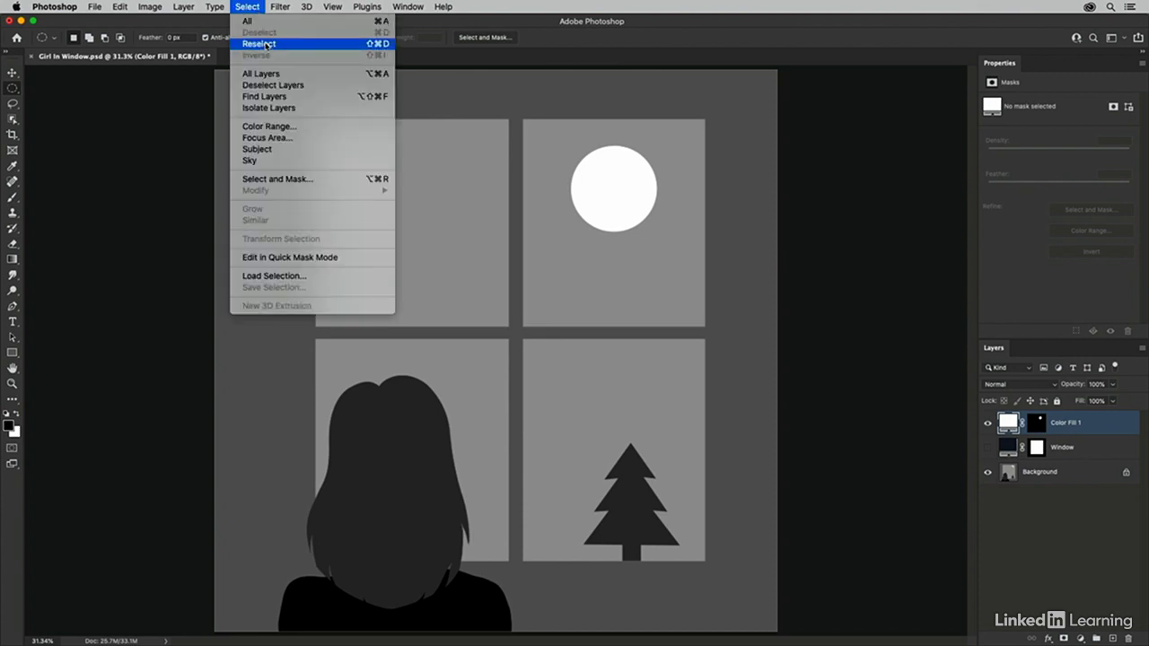
left_click(258, 44)
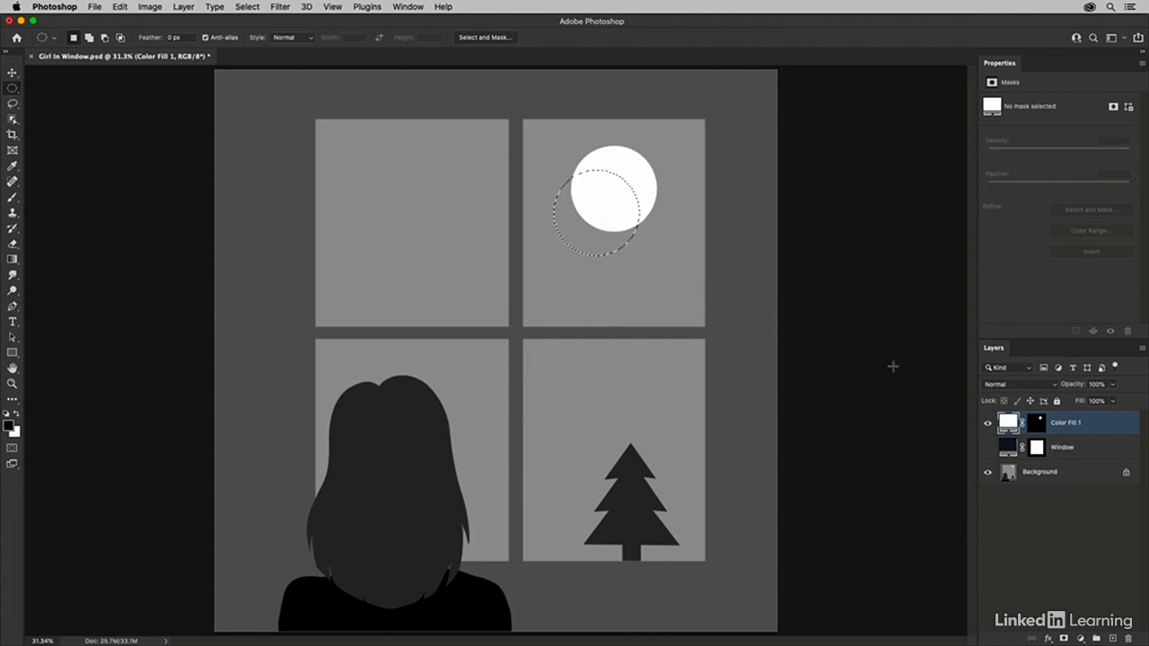
left_click(1036, 425)
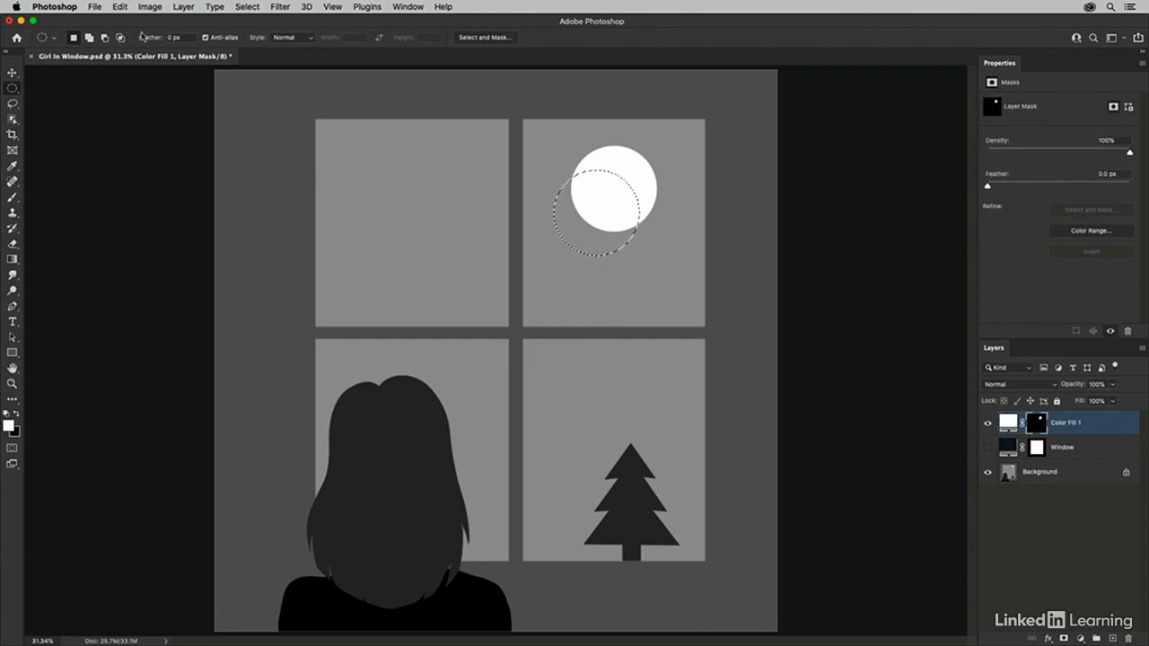
left_click(122, 8)
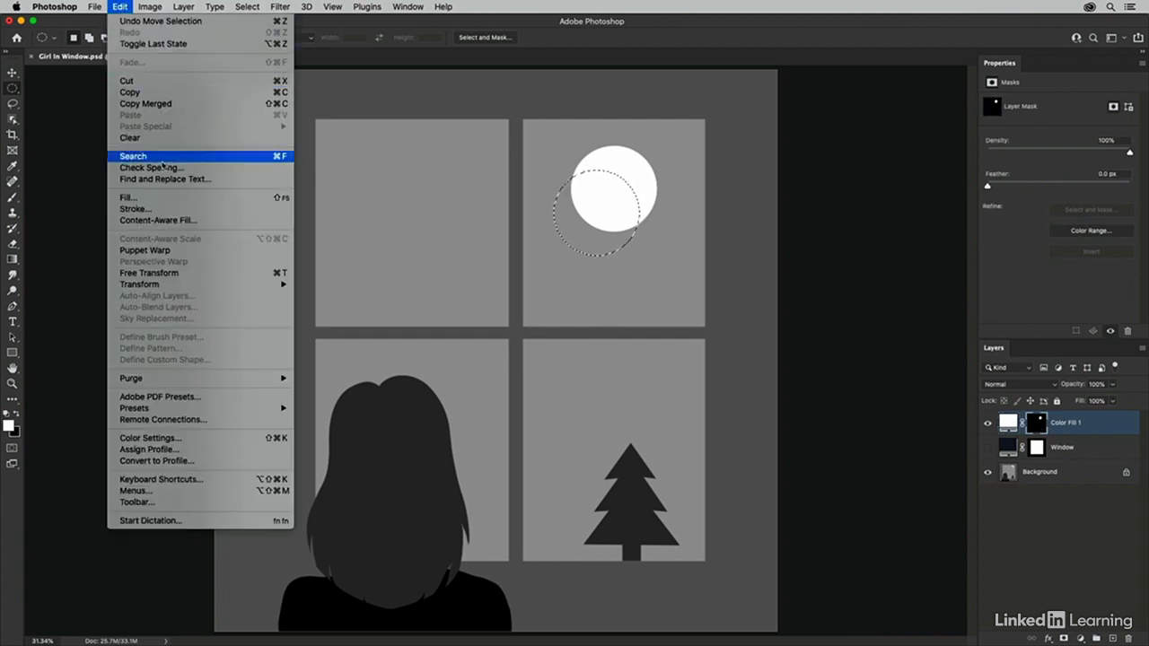
left_click(174, 199)
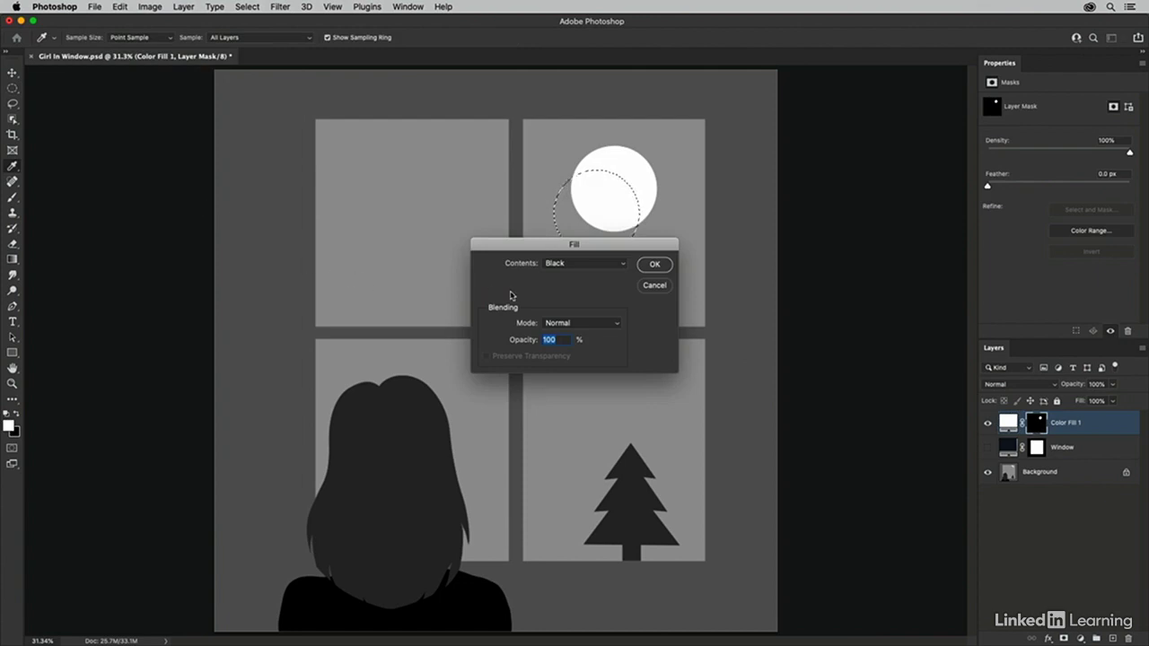
left_click(656, 267)
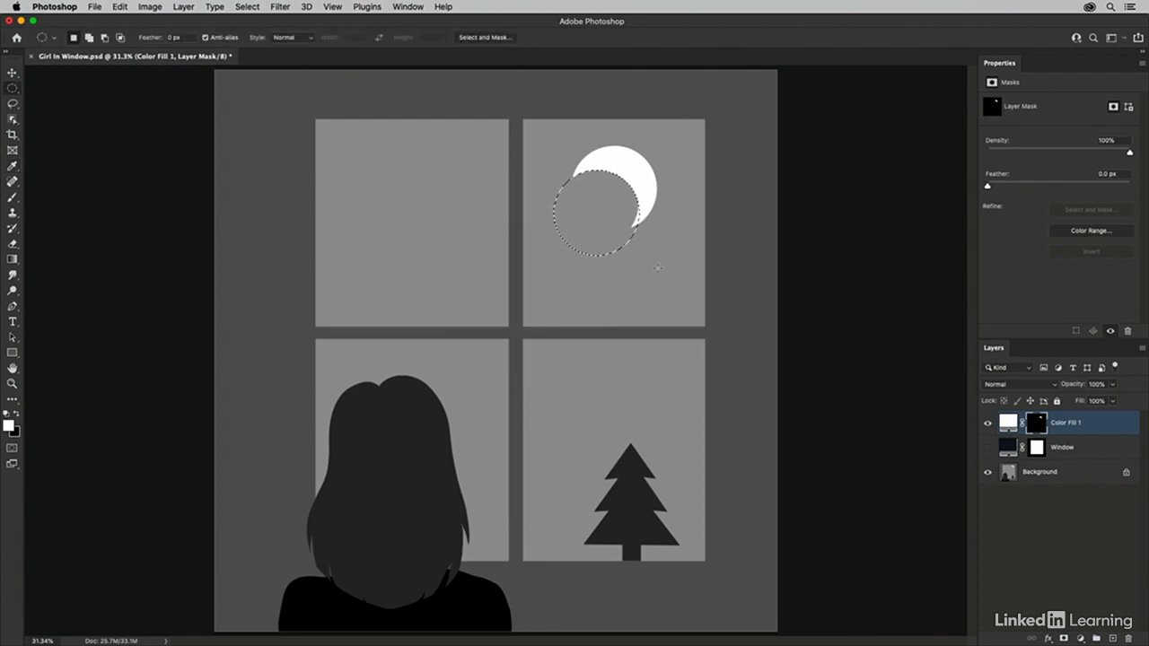
key("super+d")
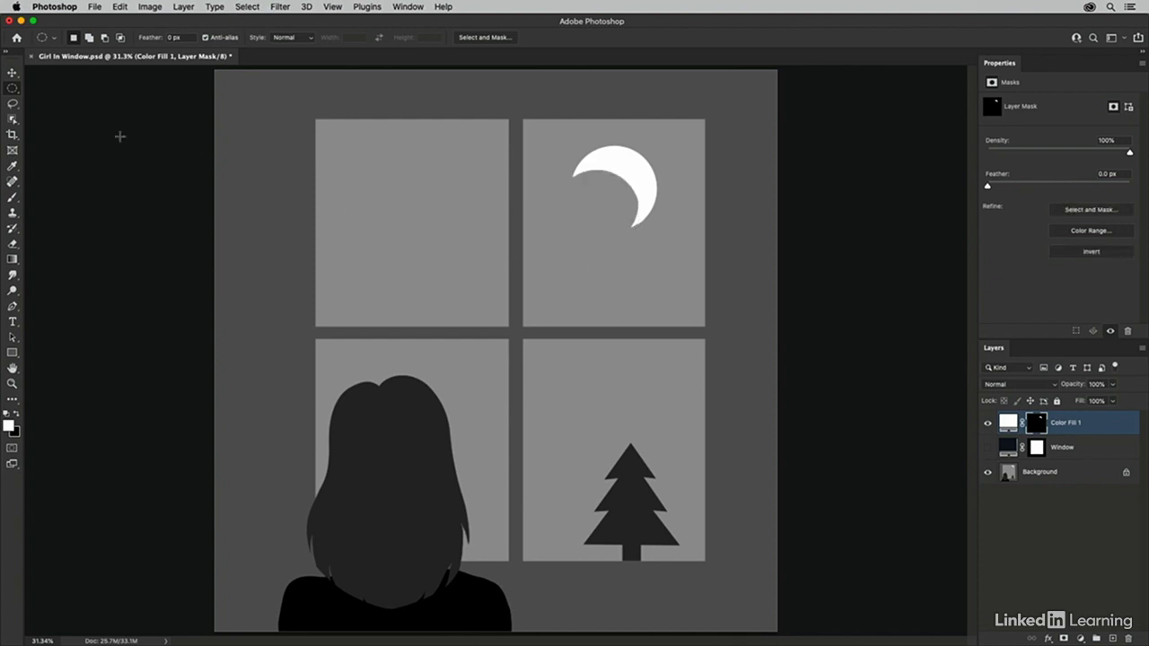
- Trace the whole outline of the tree with the Polygonal Lasso tool, corner by corner from its tip, as a closed selection
left_click(12, 104)
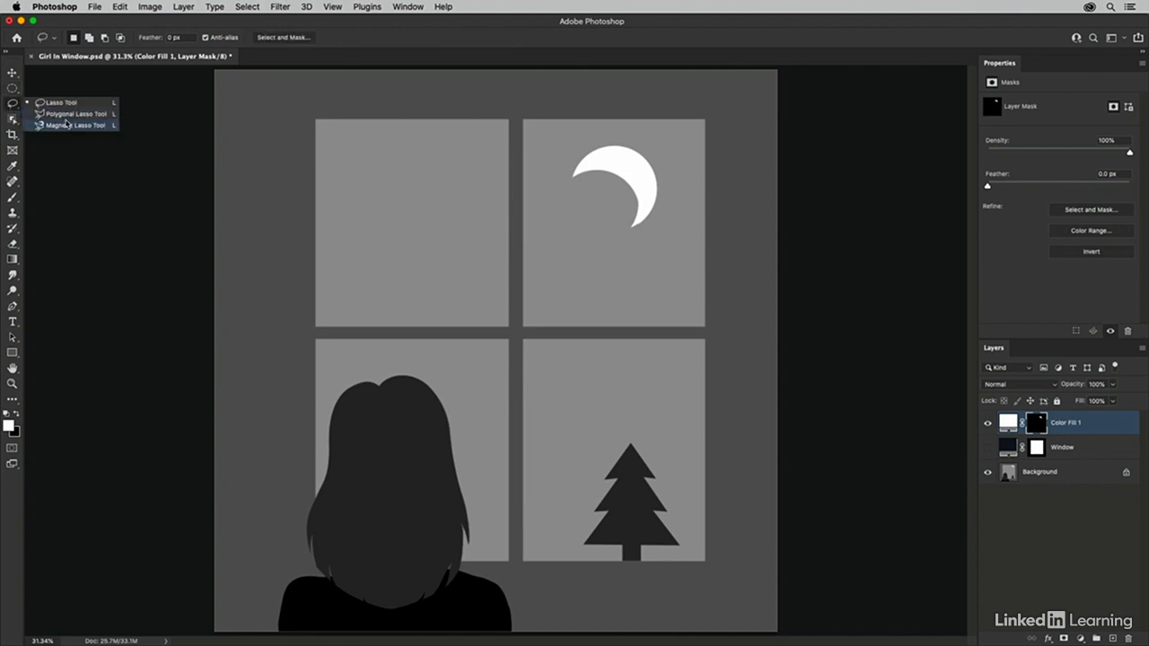
left_click(68, 115)
left_click(13, 104)
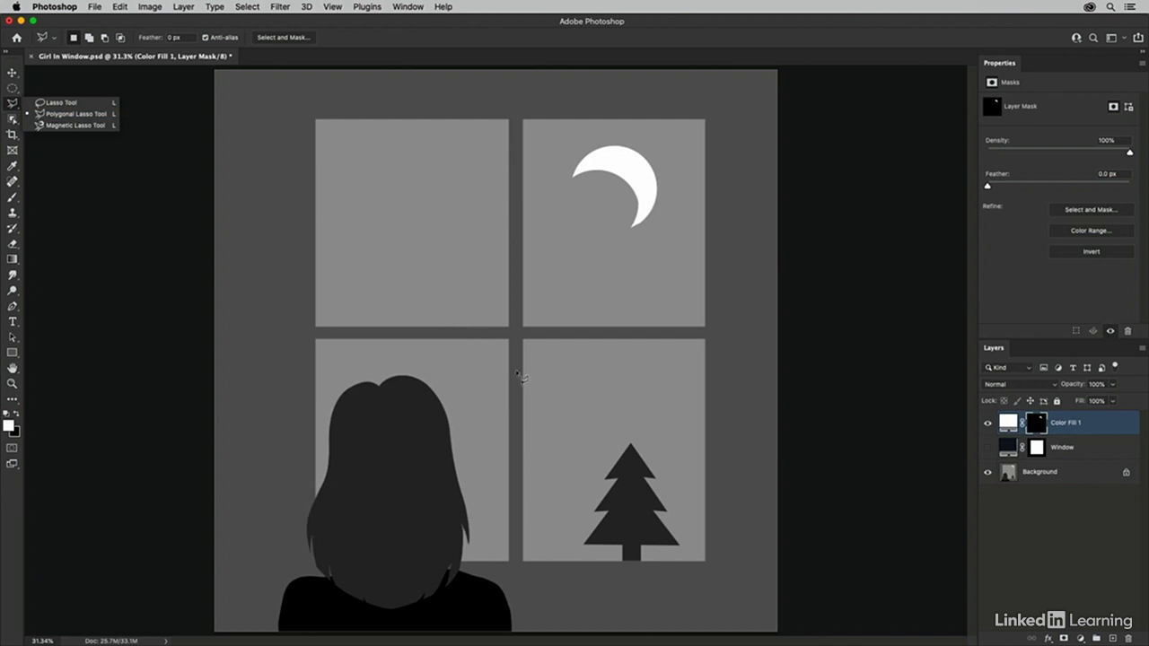
key("Escape")
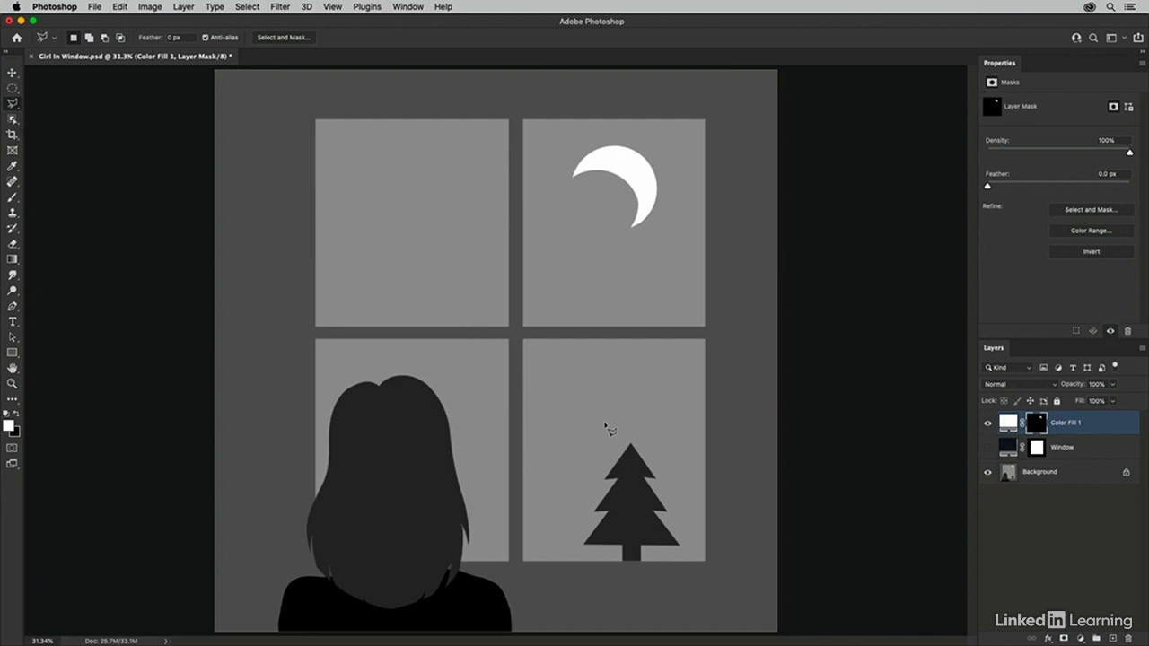
key("super+plus")
key("super+plus")
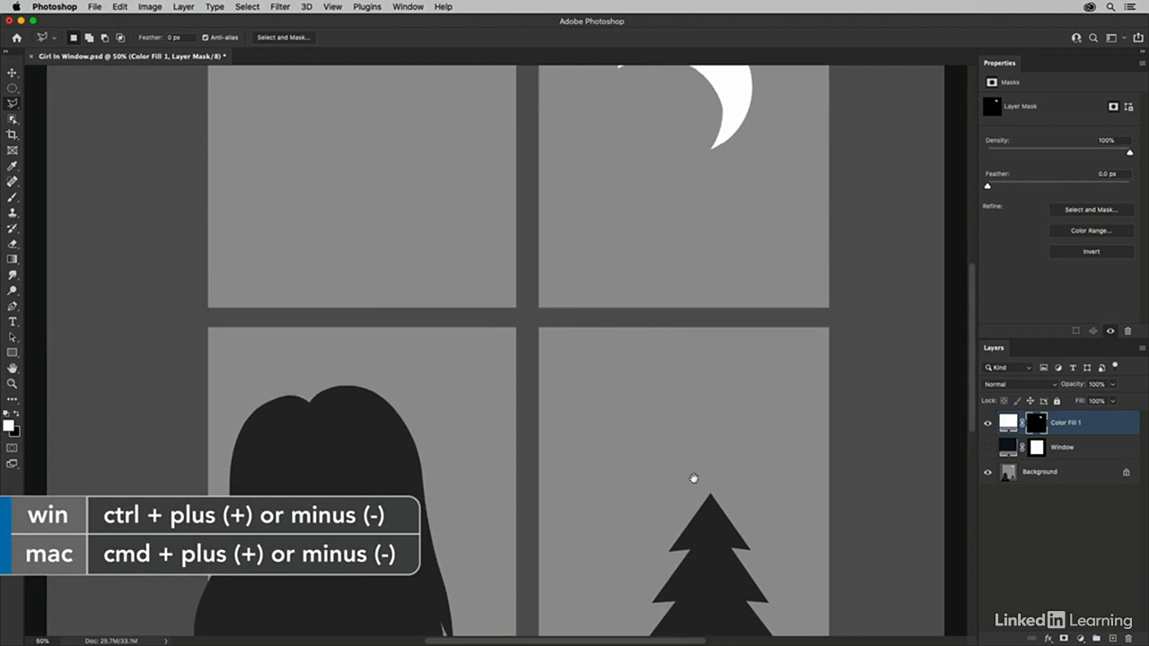
left_click_drag(692, 480, 550, 245)
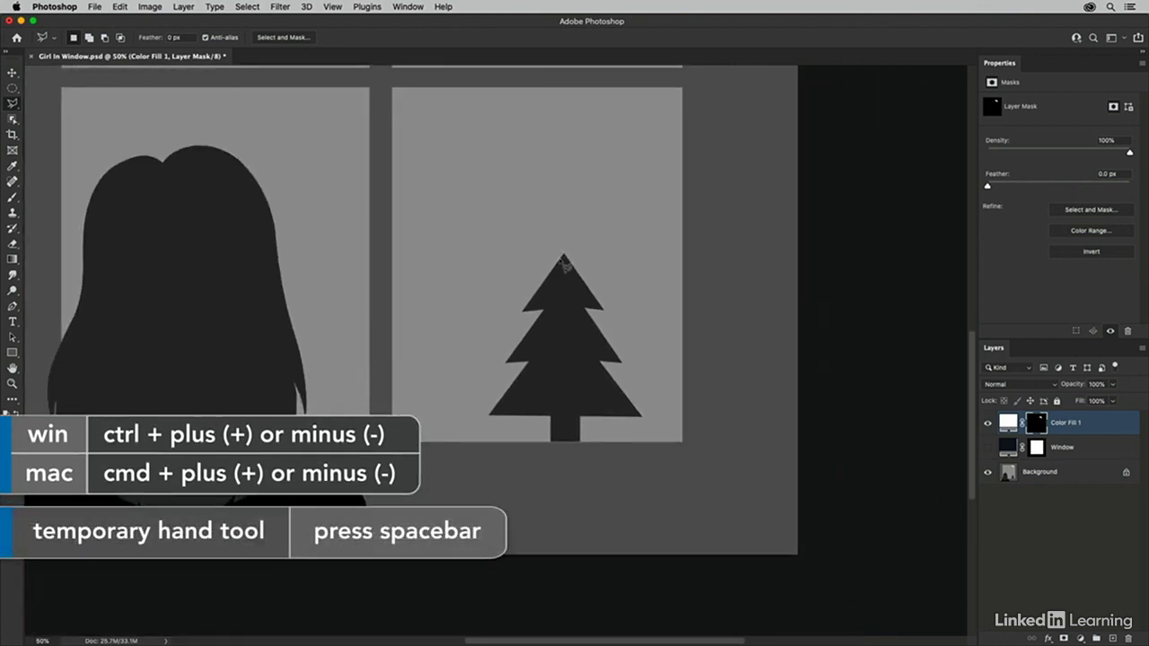
left_click(564, 256)
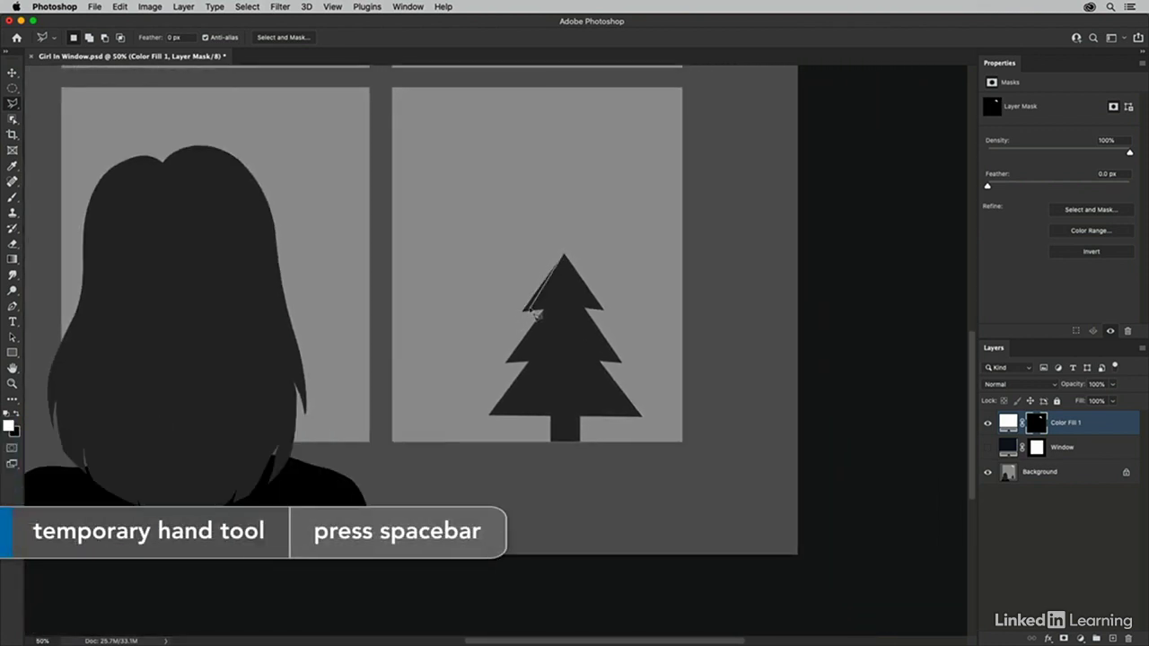
left_click(523, 313)
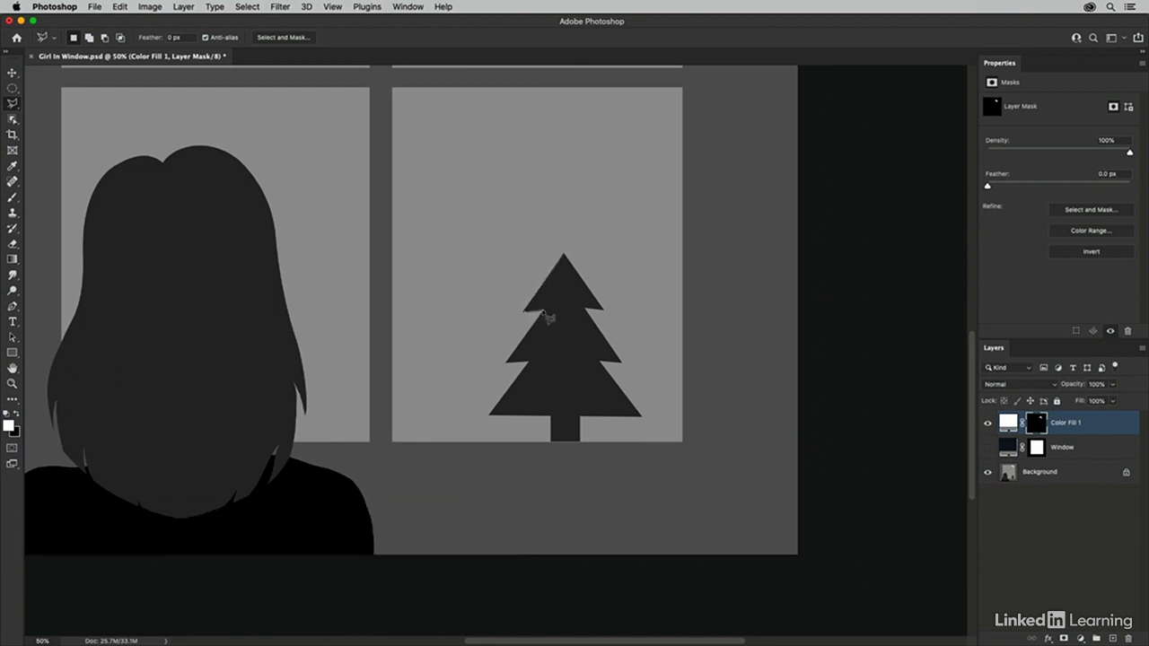
left_click(543, 310)
left_click(507, 364)
left_click(528, 362)
left_click(489, 417)
left_click(551, 417)
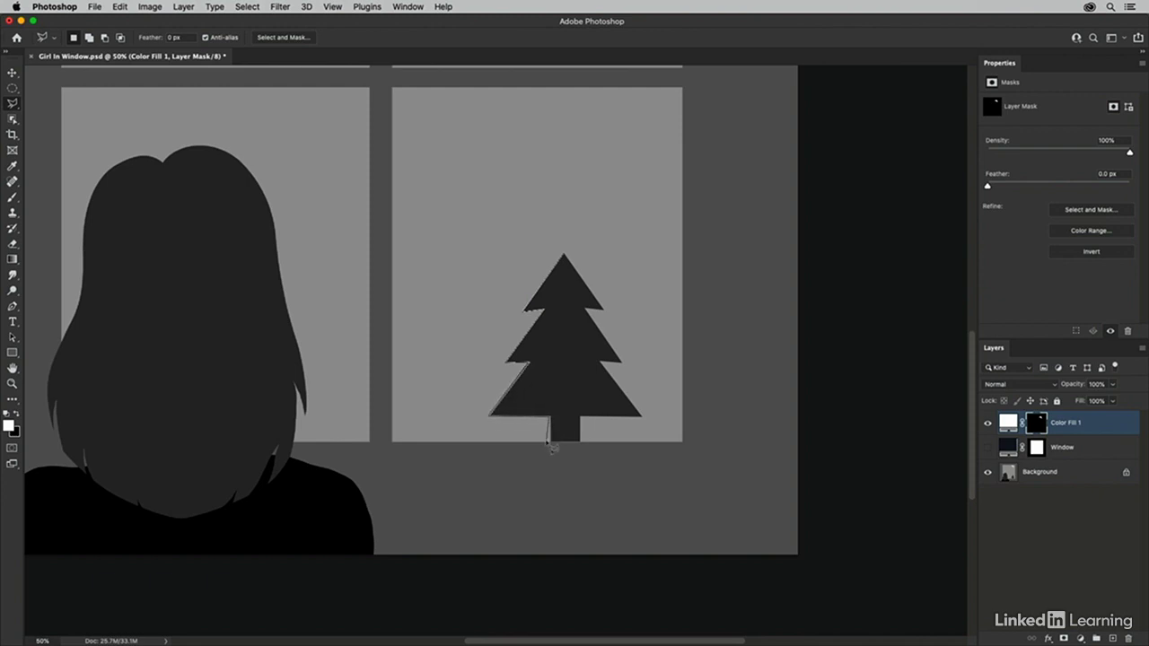
left_click(551, 443)
left_click(579, 443)
left_click(579, 417)
left_click(643, 417)
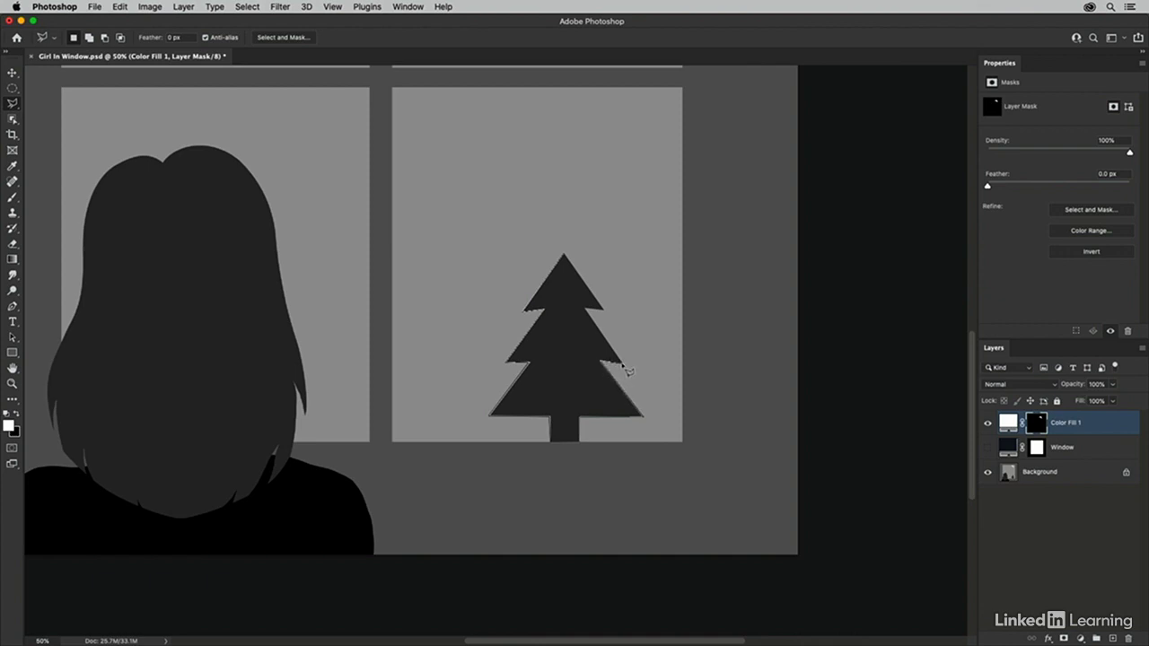
left_click(622, 364)
left_click(585, 309)
left_click(603, 308)
left_click(566, 258)
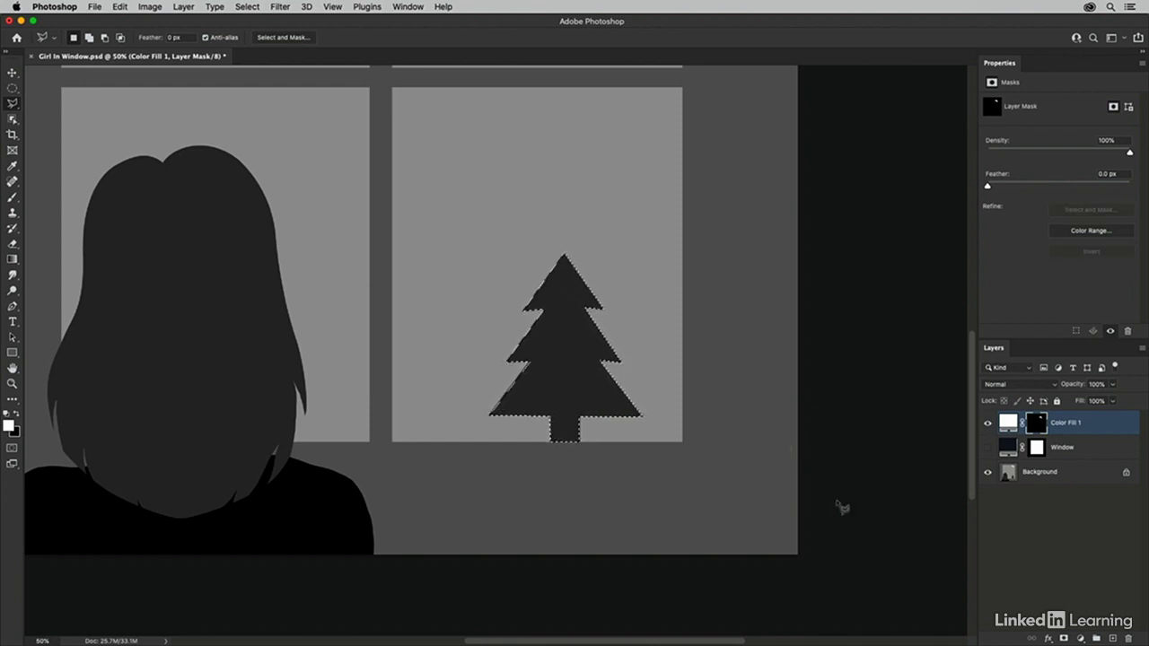
- Add a solid color fill layer in a very dark green from the tree selection
left_click(1080, 638)
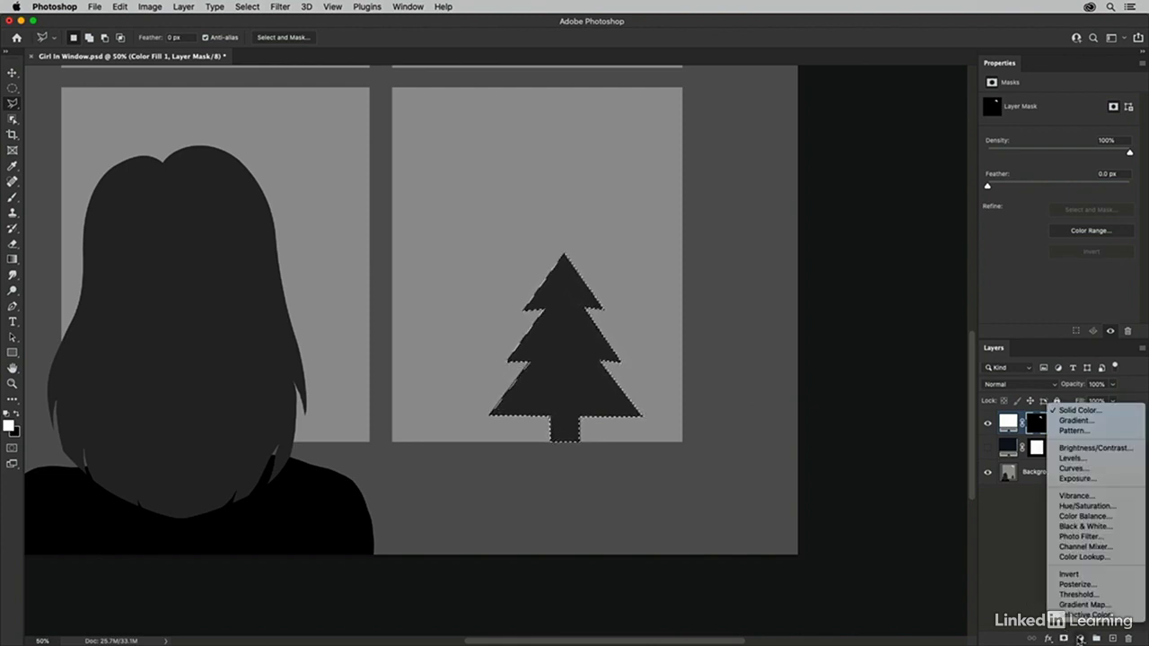
left_click(1087, 411)
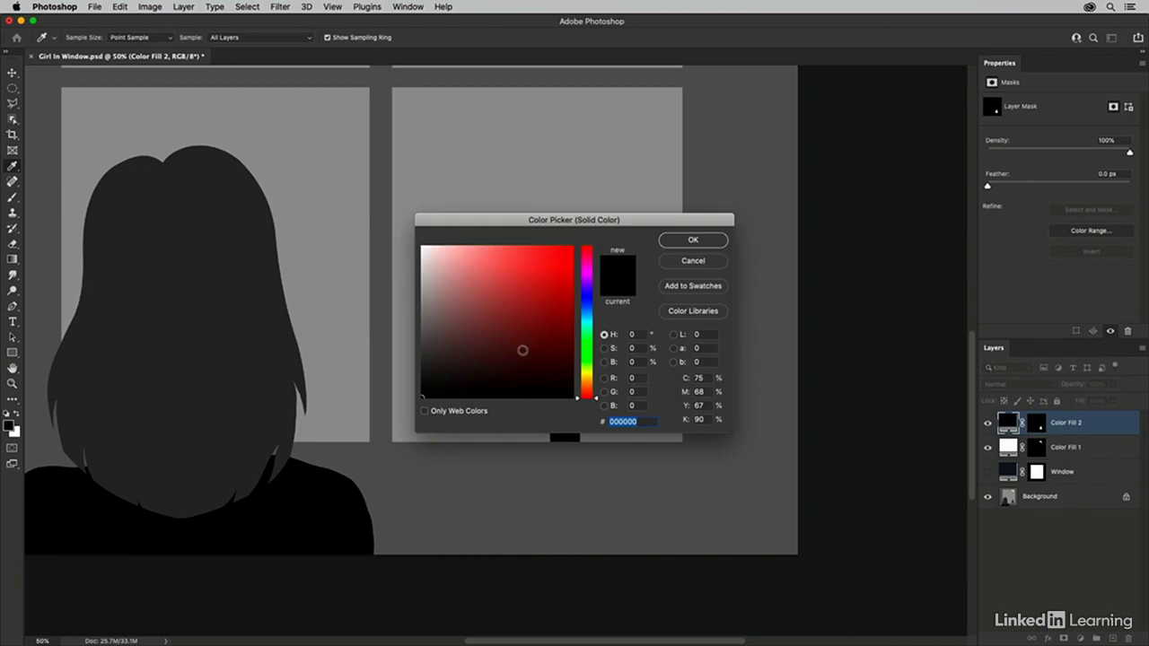
left_click(454, 359)
left_click_drag(586, 349, 588, 359)
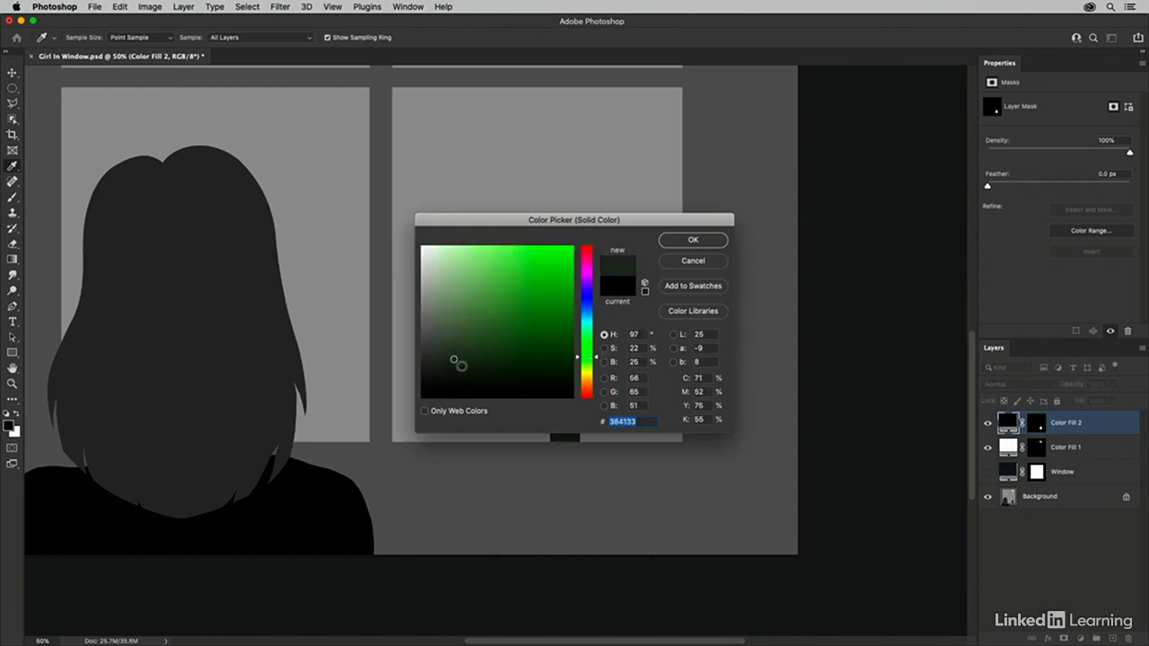
left_click_drag(458, 365, 452, 371)
left_click(679, 238)
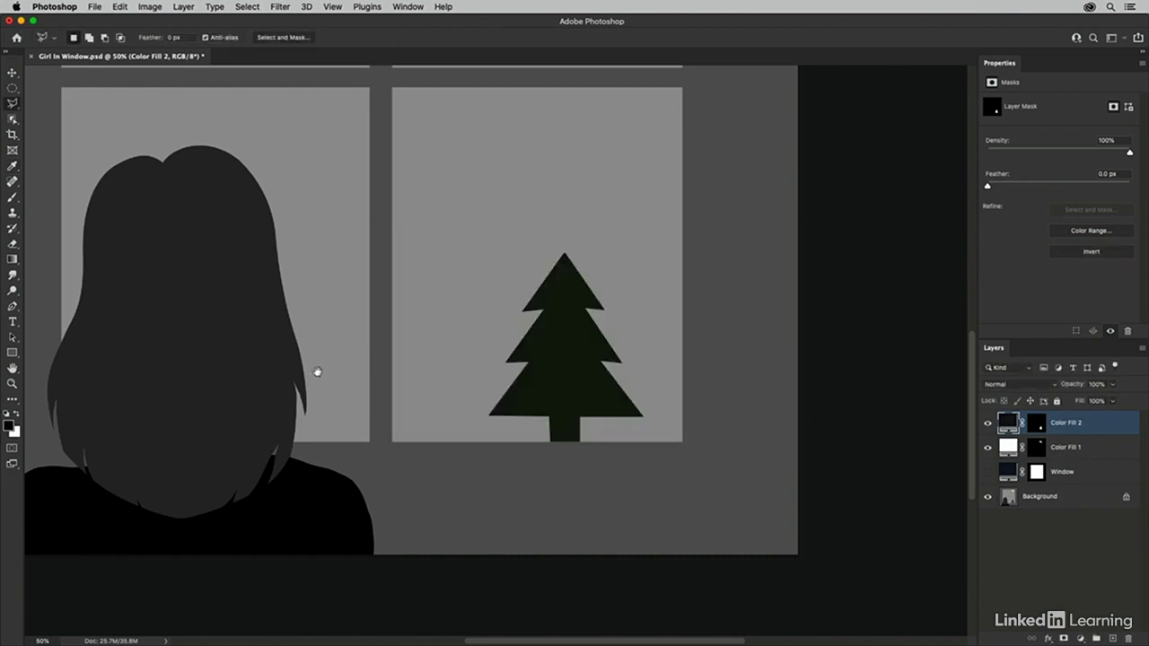
- Select the girl's black top freehand with the Lasso tool, cutting across the hair and running past the canvas's bottom edge
left_click_drag(317, 371, 473, 320)
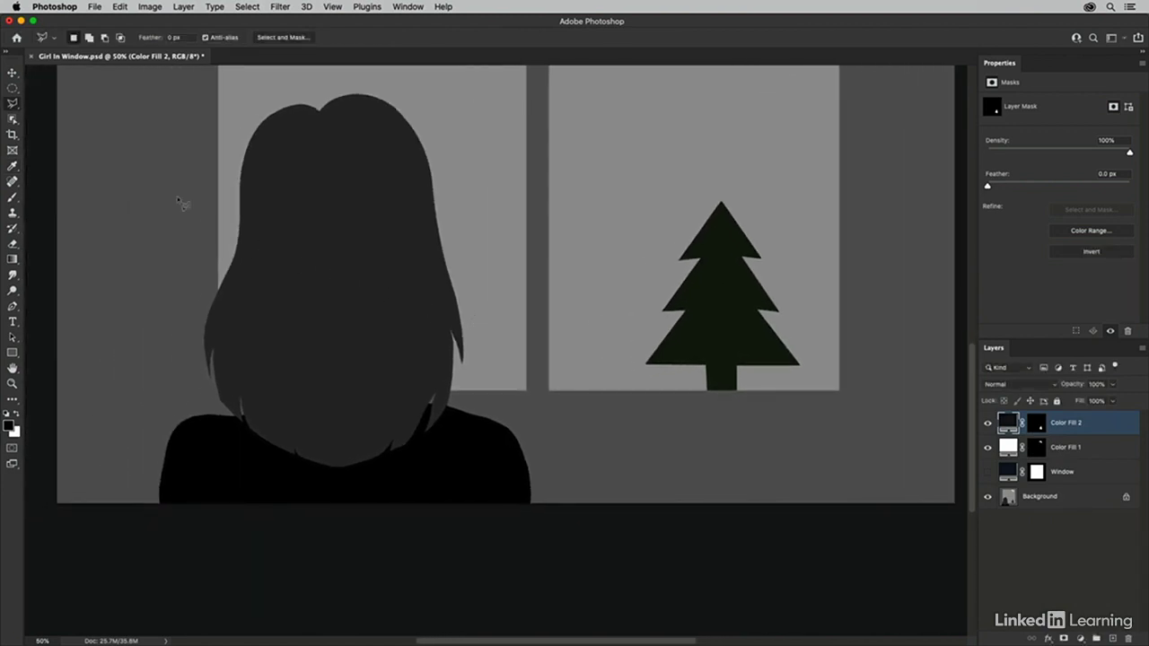
left_click_drag(13, 104, 63, 106)
mouse_move(164, 501)
left_mouse_down()
mouse_move(181, 427)
mouse_move(331, 405)
mouse_move(446, 406)
mouse_move(508, 434)
mouse_move(536, 487)
left_mouse_up()
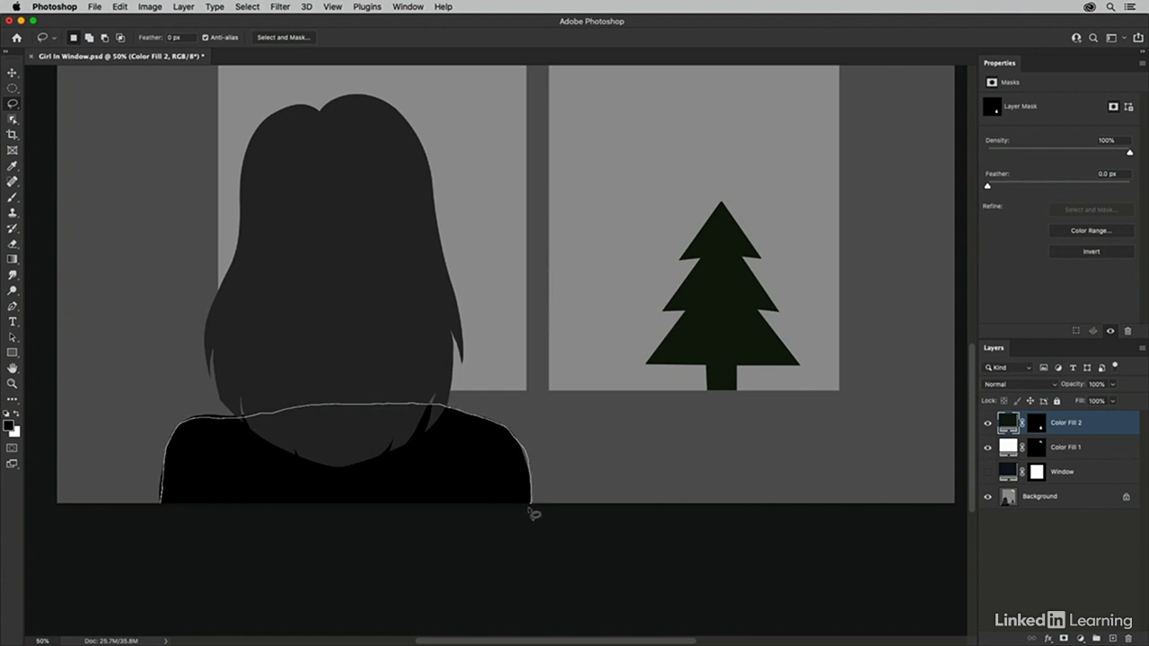
left_click_drag(529, 512, 472, 517)
left_click_drag(474, 521, 473, 520)
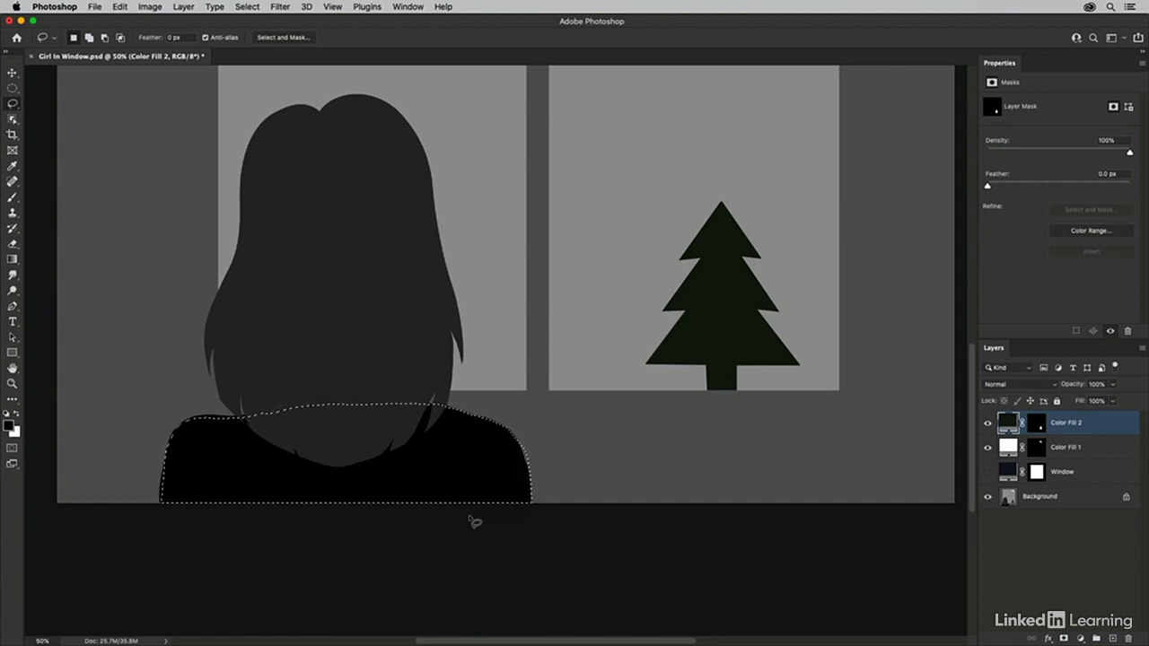
- Refine the top's selection with the Lasso, subtracting the excess beside the right shoulder and adding the missed strip along the left arm
key("super+equal")
key("super+equal")
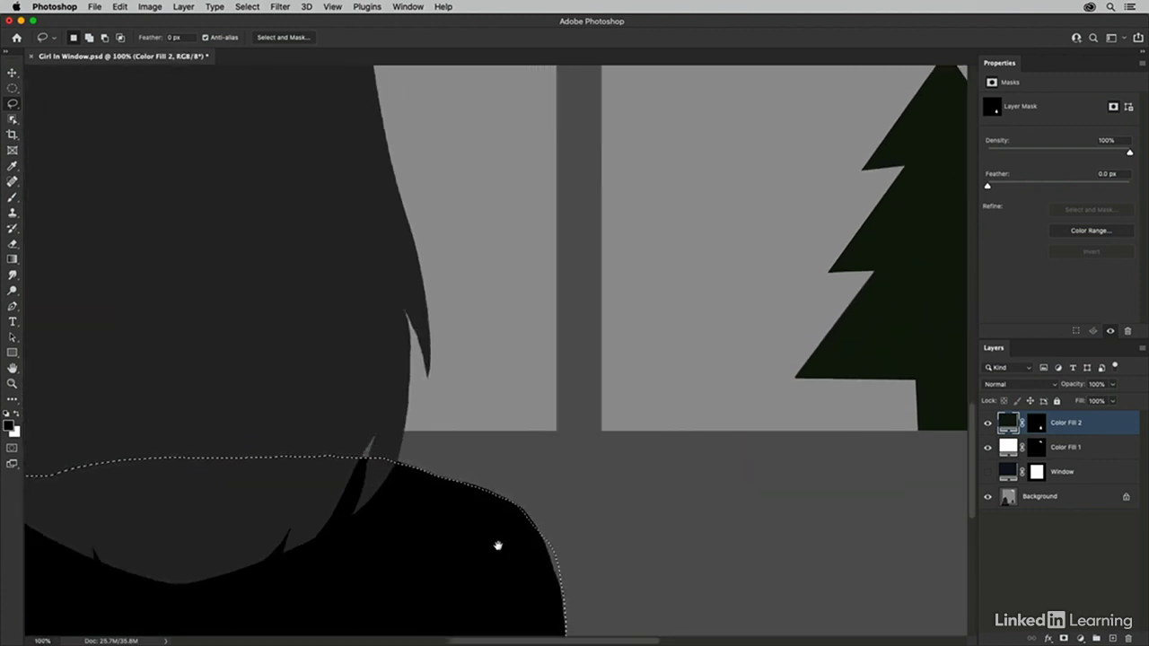
left_click_drag(497, 544, 495, 478)
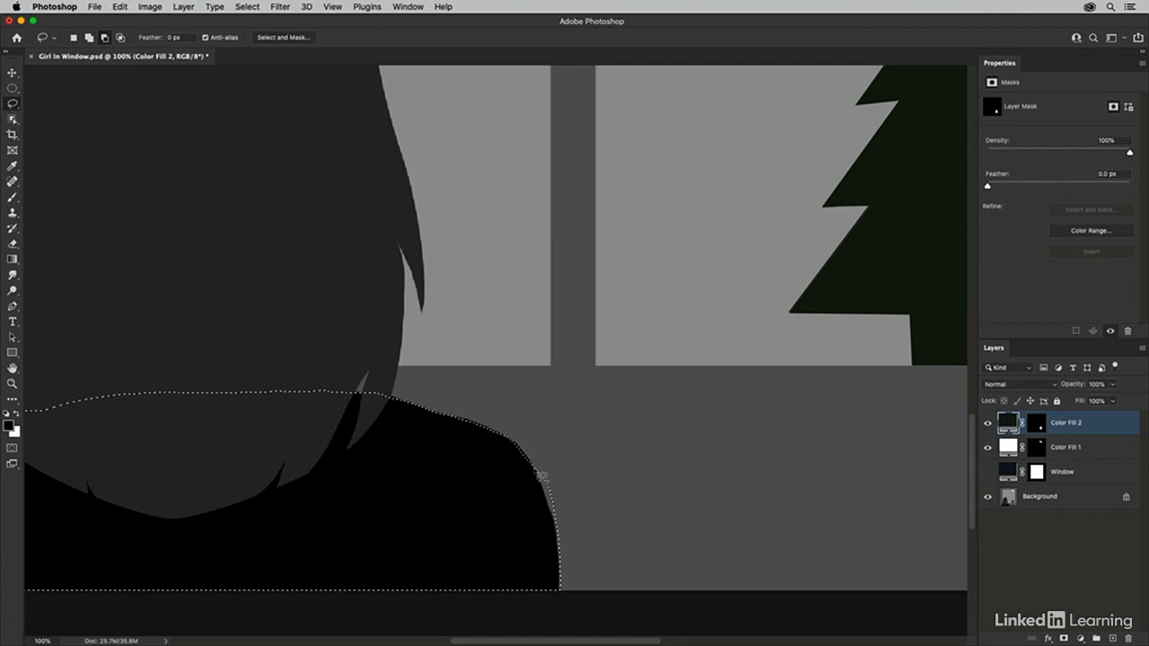
mouse_move(559, 481)
left_mouse_down()
mouse_move(569, 507)
mouse_move(559, 526)
left_mouse_up()
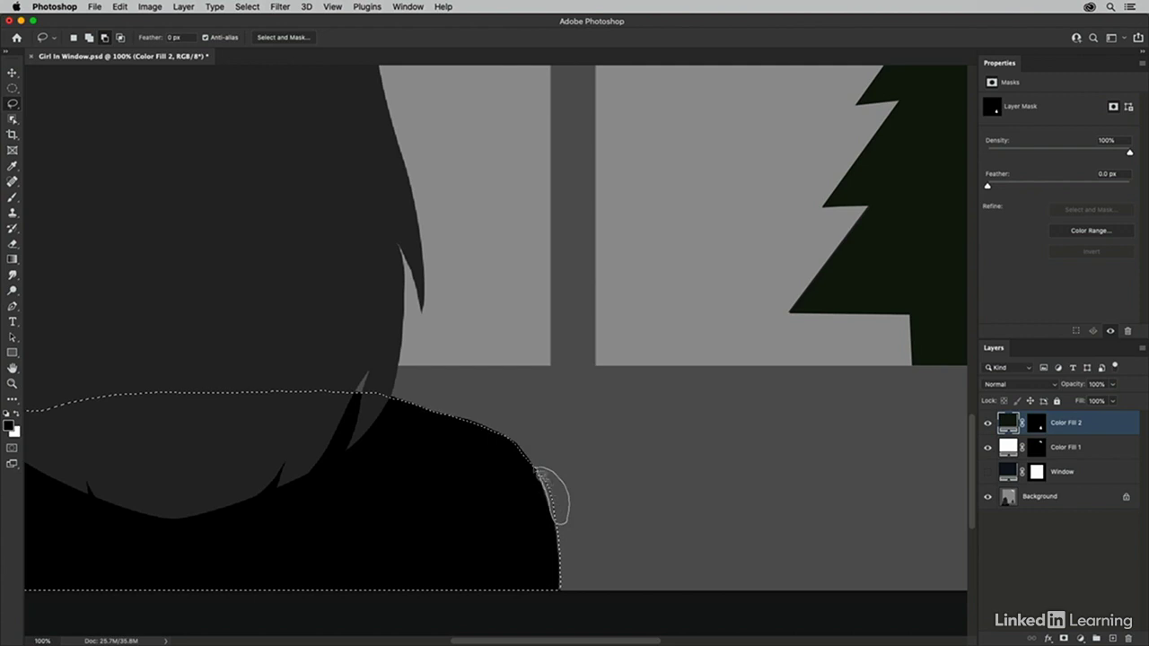
left_click_drag(559, 526, 533, 456)
mouse_move(238, 503)
left_mouse_down()
mouse_move(451, 470)
mouse_move(828, 449)
left_mouse_up()
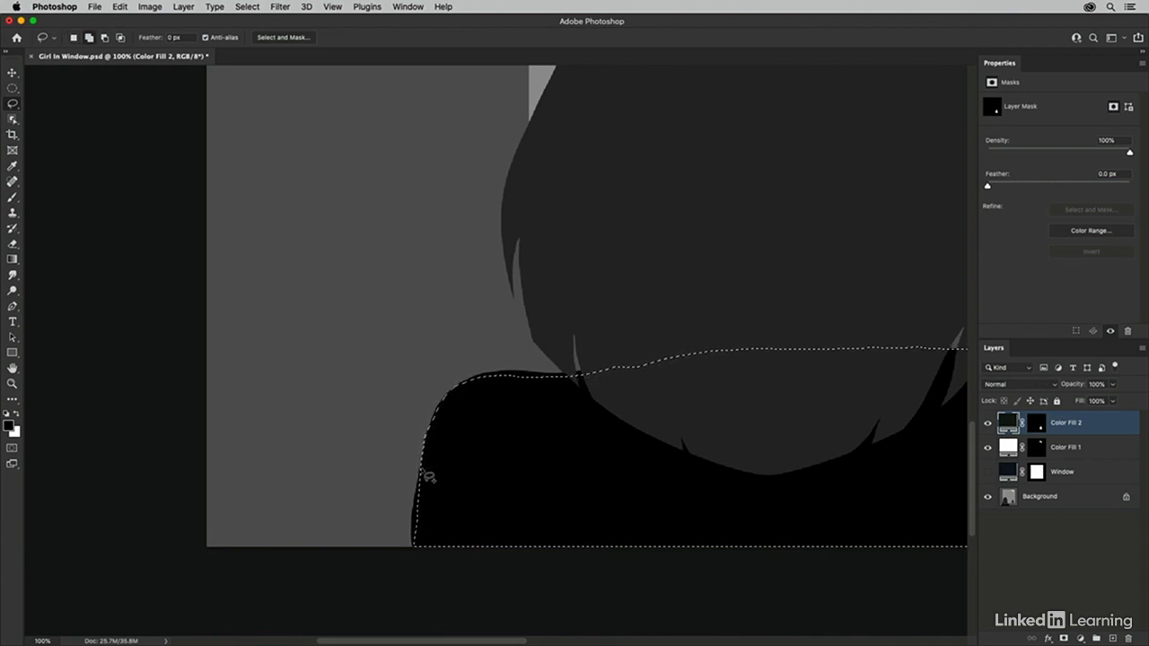
mouse_move(423, 469)
left_mouse_down()
mouse_move(417, 563)
mouse_move(428, 563)
mouse_move(452, 487)
left_mouse_up()
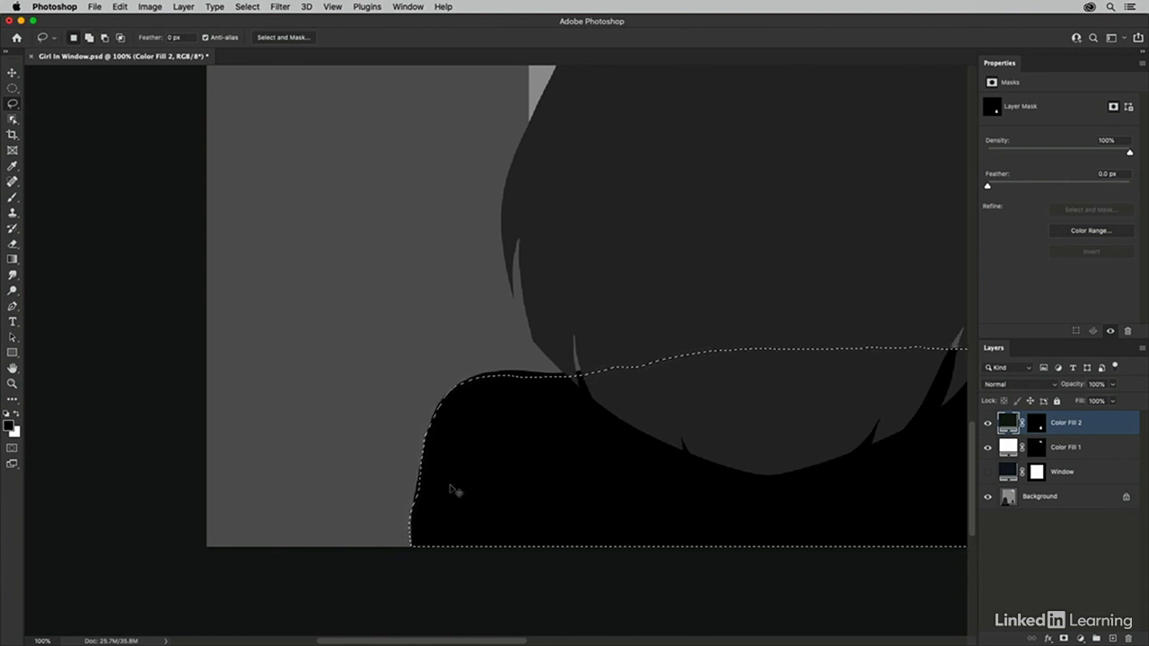
- Add a solid color fill layer in a very dark blue from the selection of the girl's top
key("super+0")
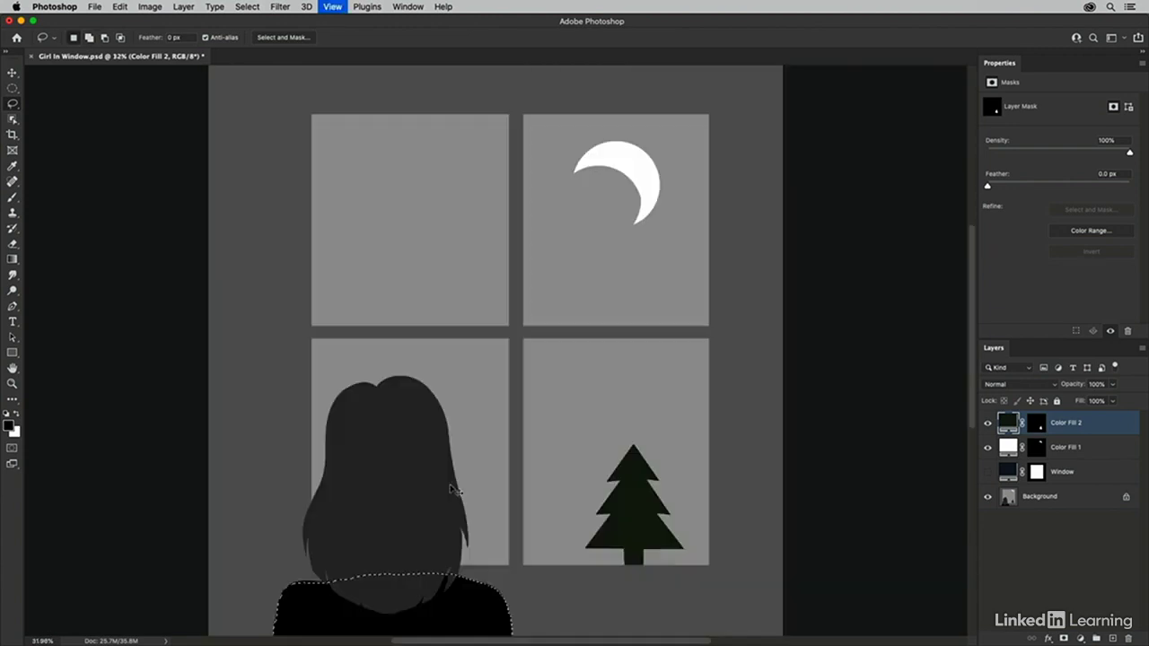
left_click(1081, 637)
left_click(1091, 412)
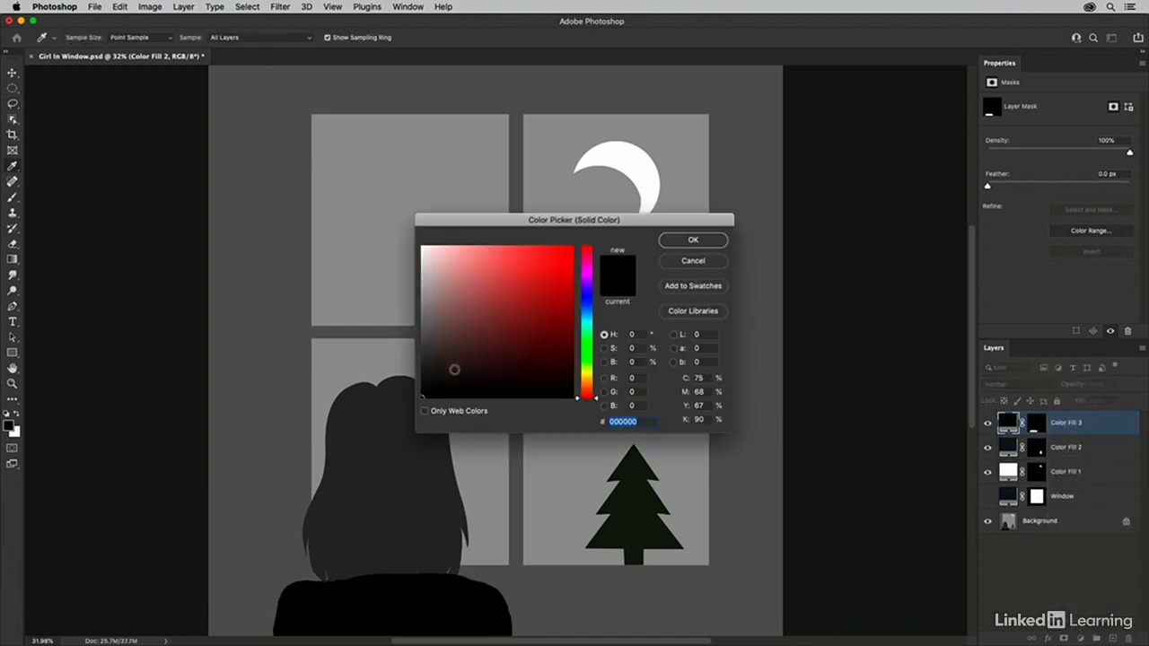
left_click(454, 369)
left_click(592, 306)
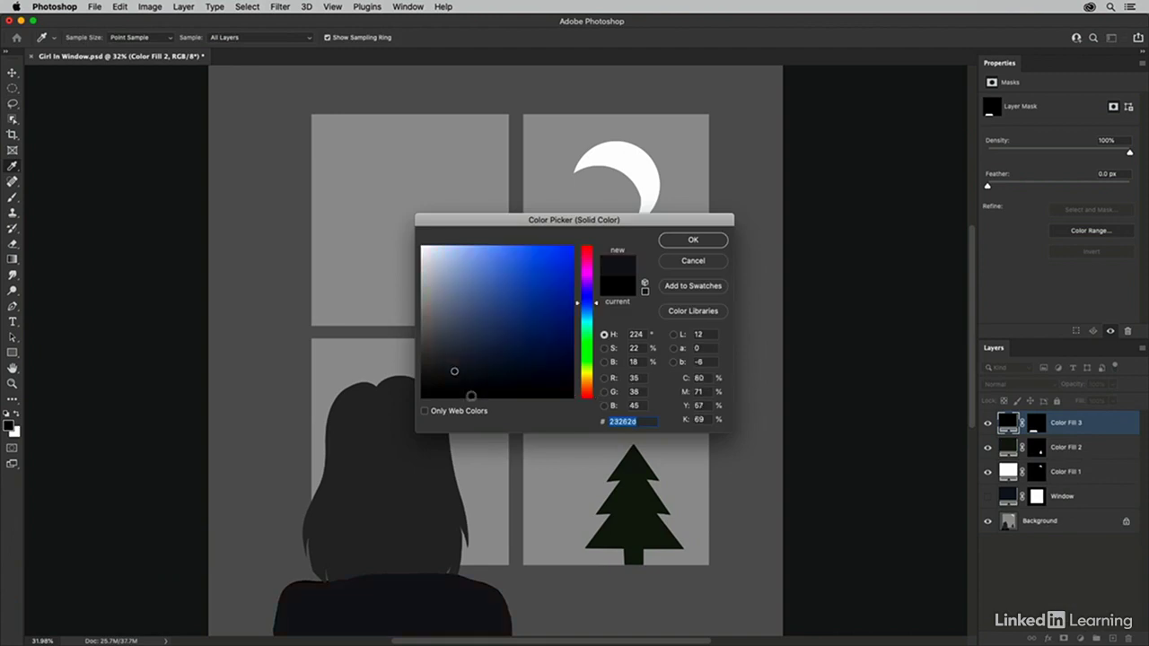
left_click(467, 377)
left_click(696, 241)
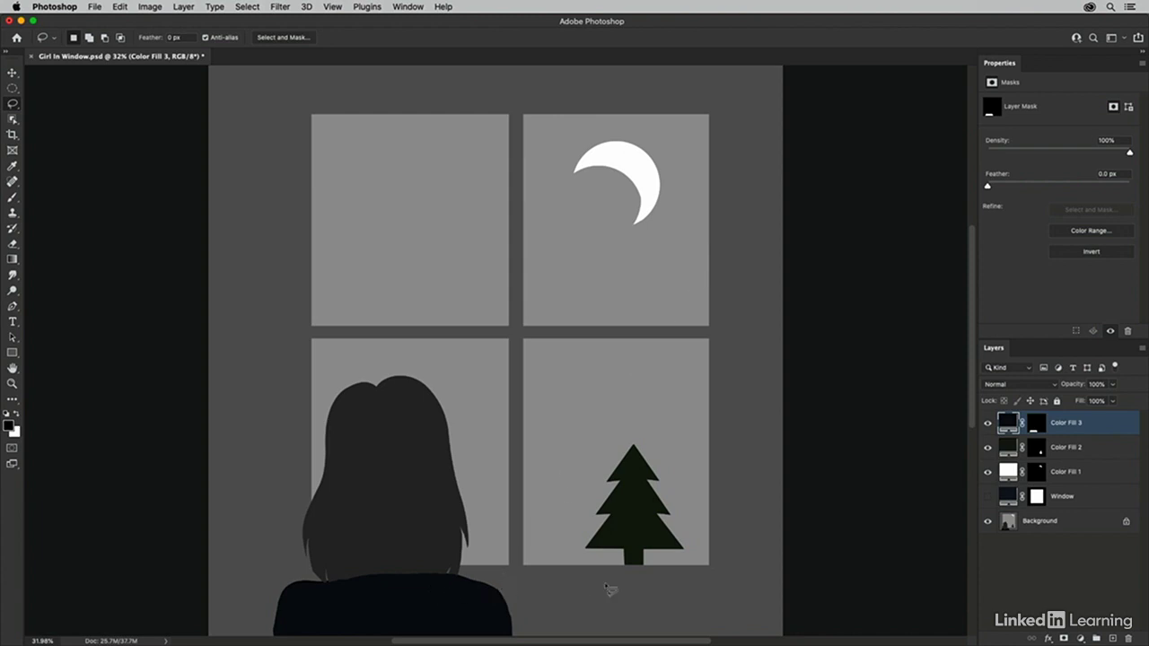
- Hide the top's fill layer and trace the girl's hair with the Magnetic Lasso tool as a closed selection, starting at the parting
left_click(987, 424)
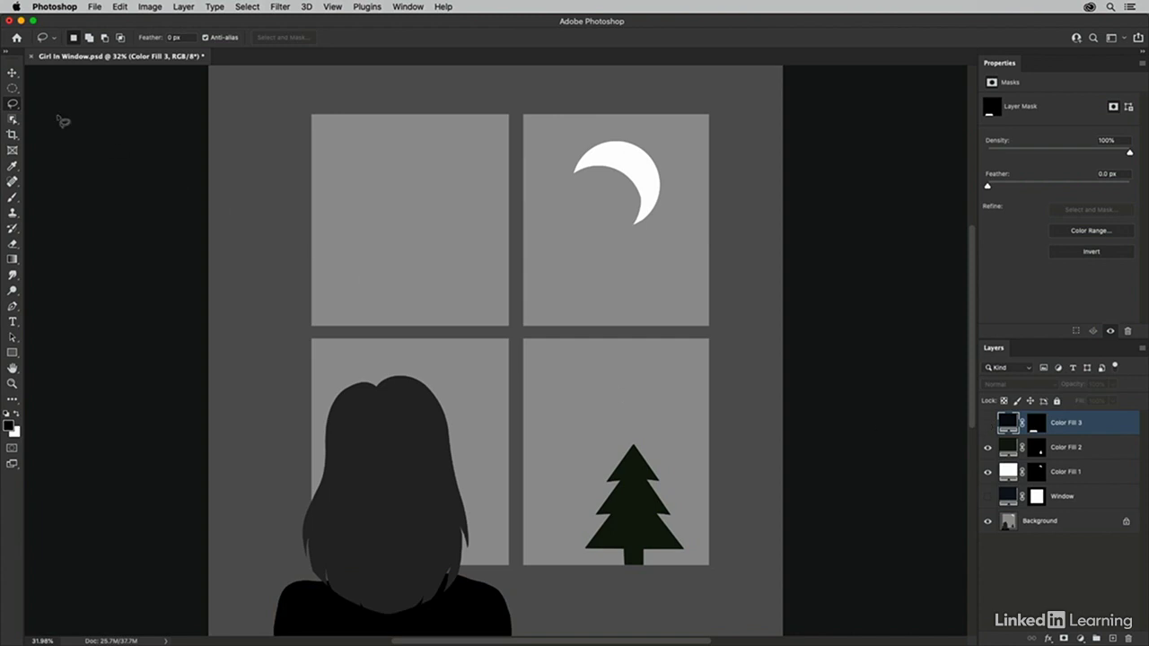
left_click(13, 104)
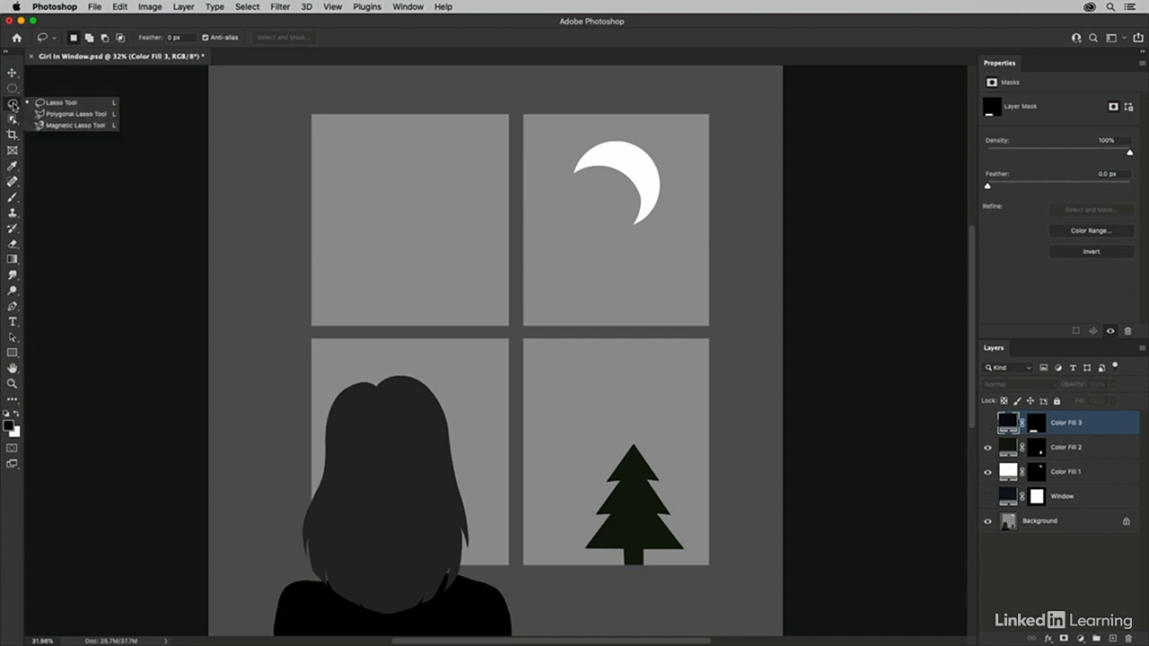
left_click(56, 126)
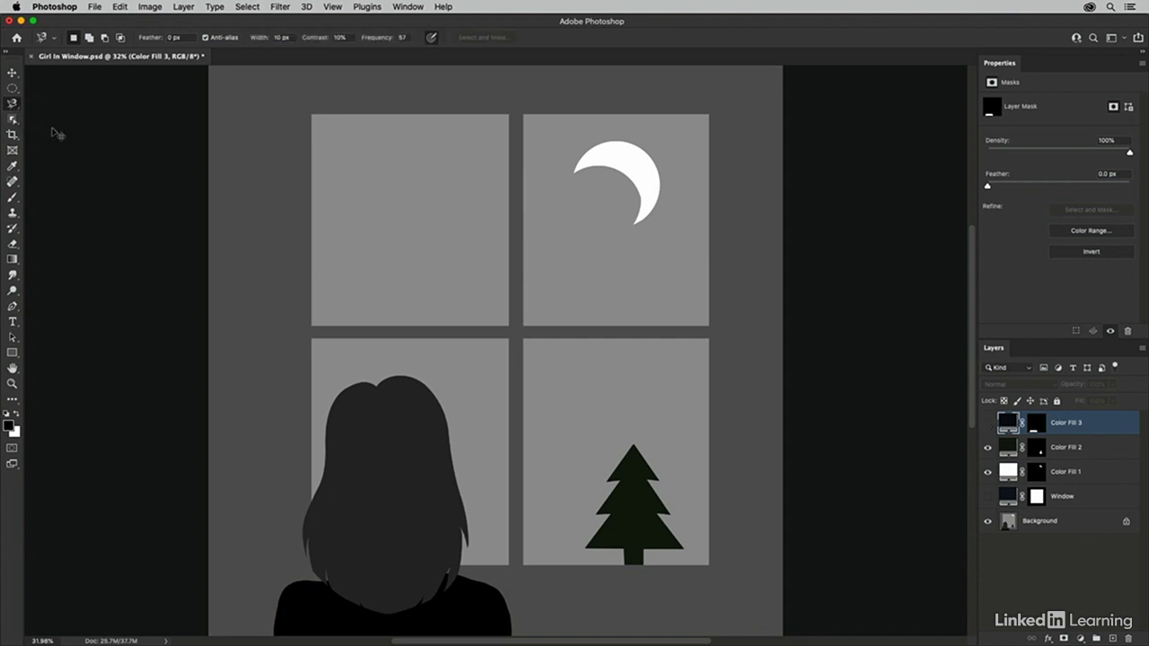
key("super+equal")
key("super+equal")
key("super+equal")
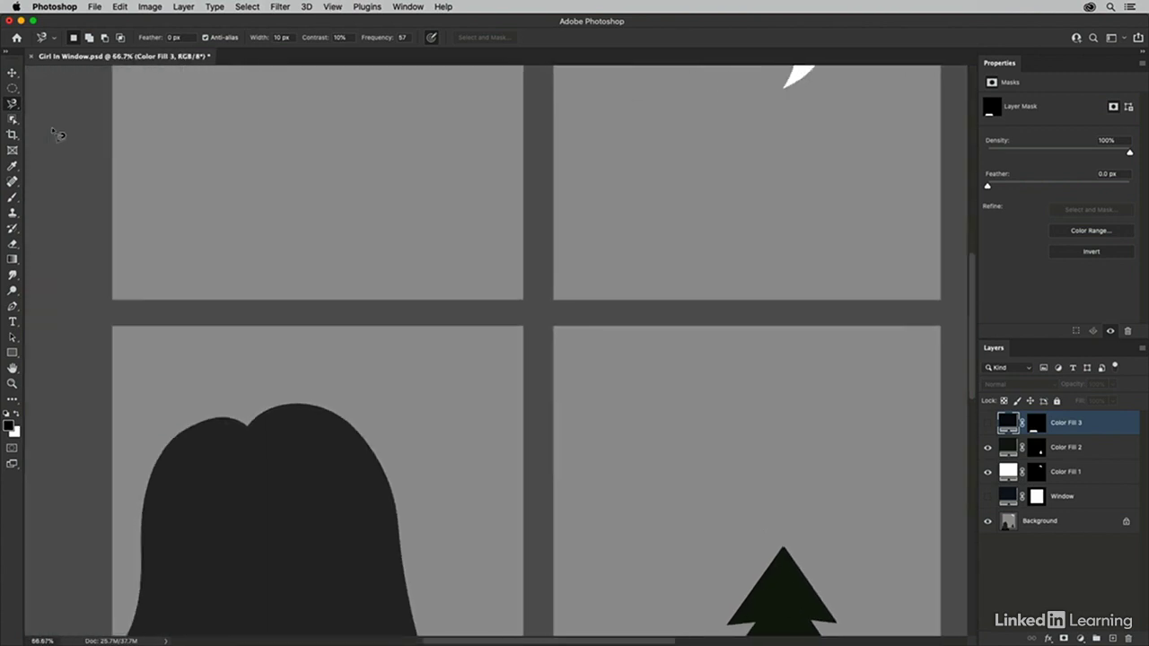
left_click_drag(228, 491, 444, 177)
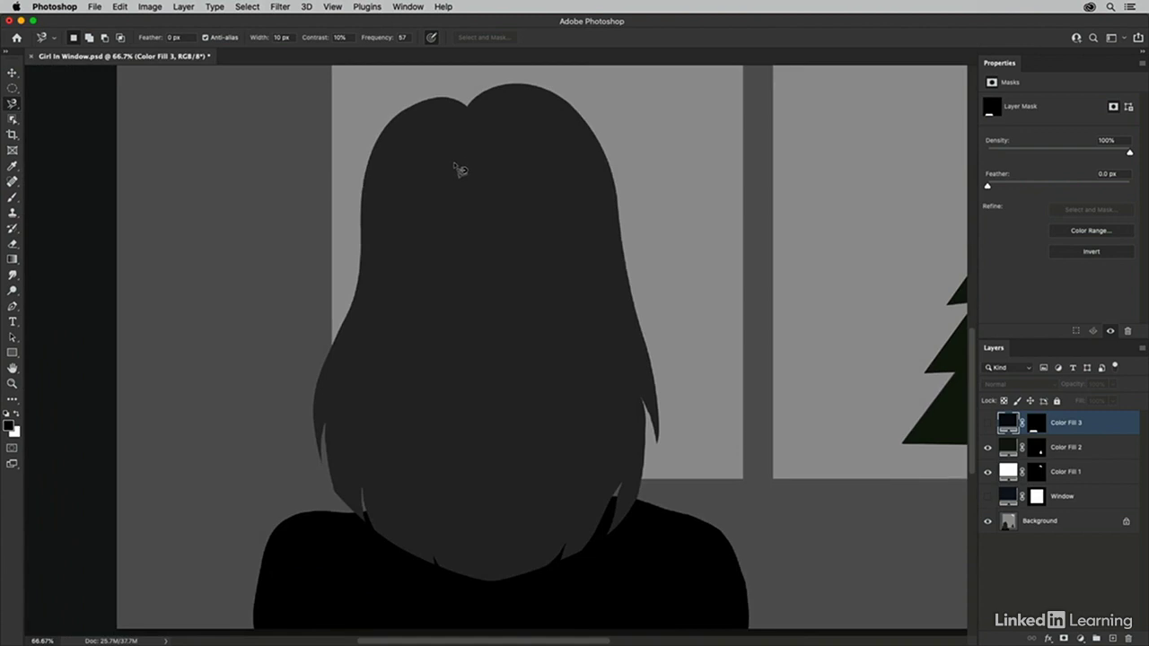
left_click(467, 109)
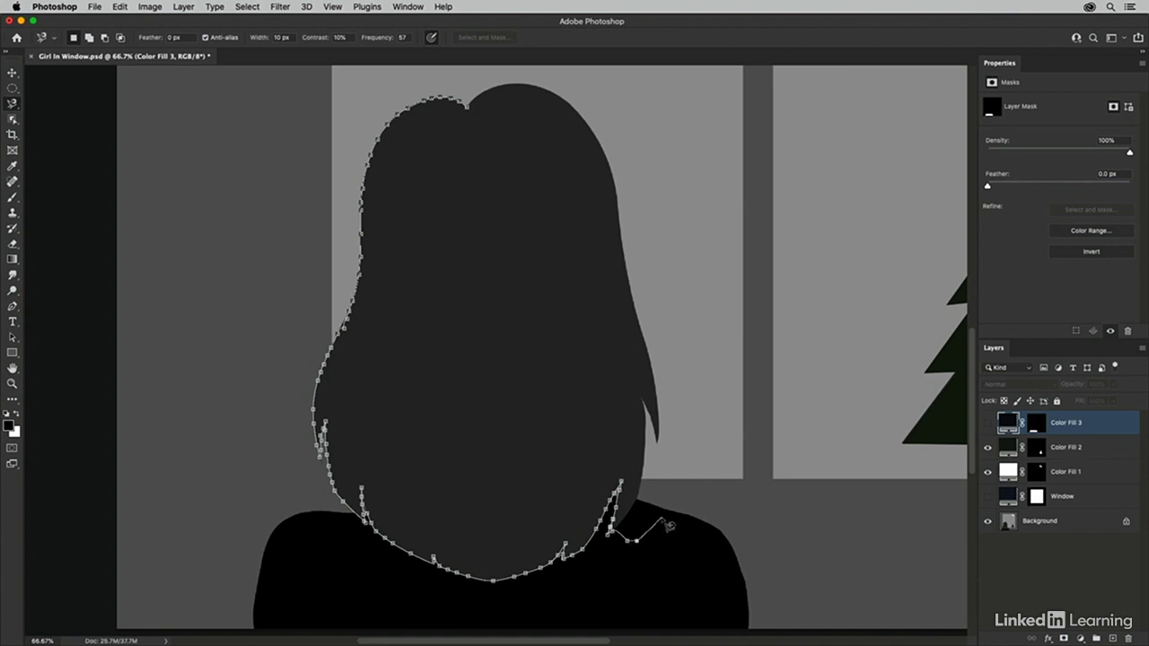
key("BackSpace")
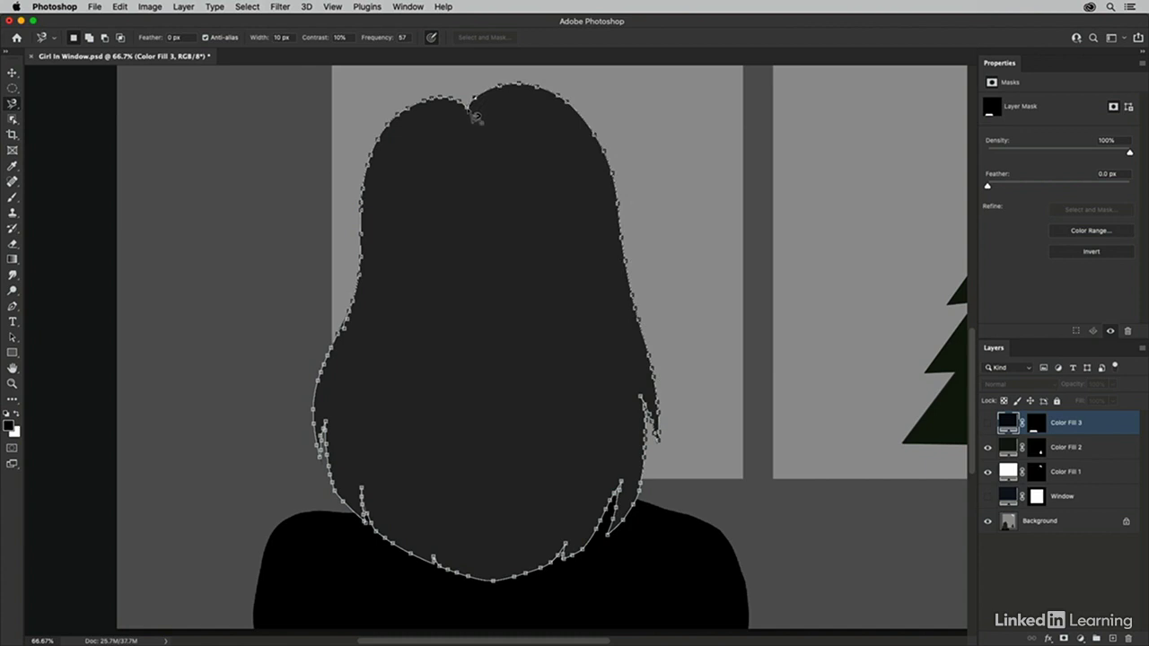
left_click(475, 116)
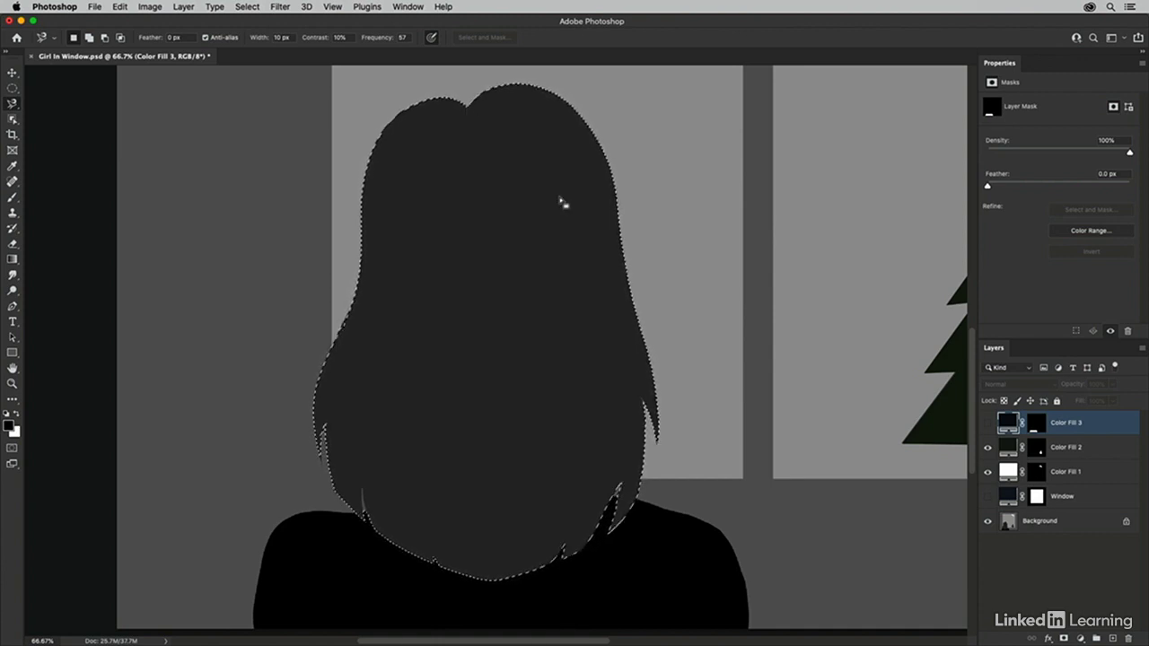
- Add a solid color fill layer in dark brown 261e1b from the hair selection
left_click(1080, 638)
left_click(1068, 410)
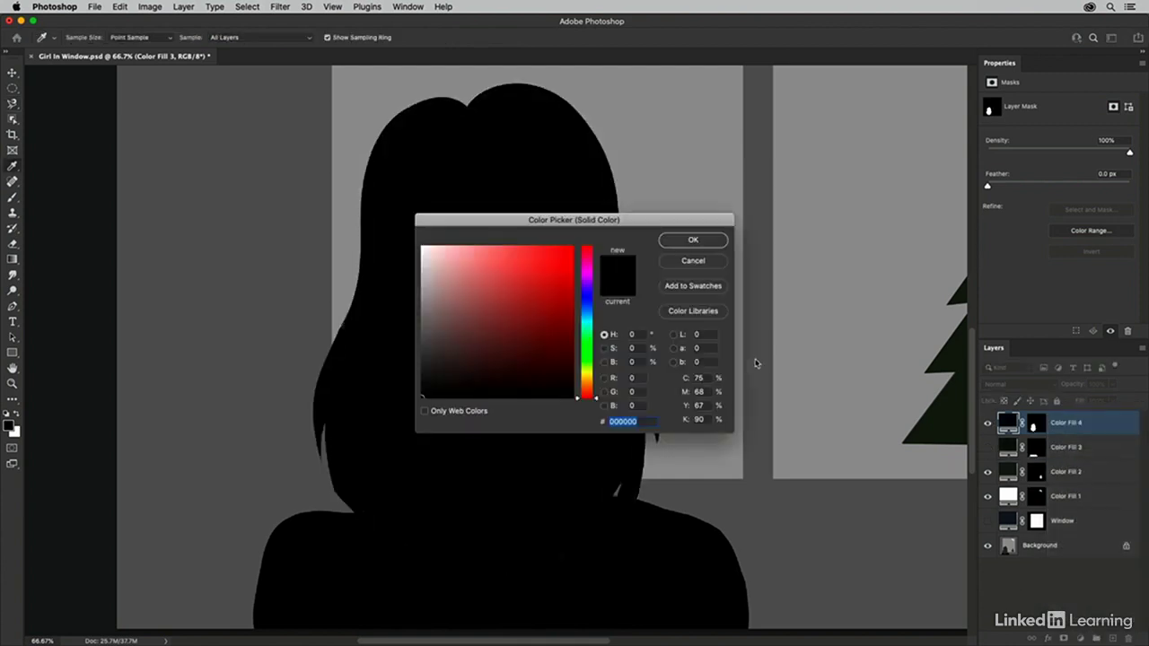
left_click_drag(518, 360, 441, 368)
left_click_drag(590, 397, 592, 393)
left_click(464, 375)
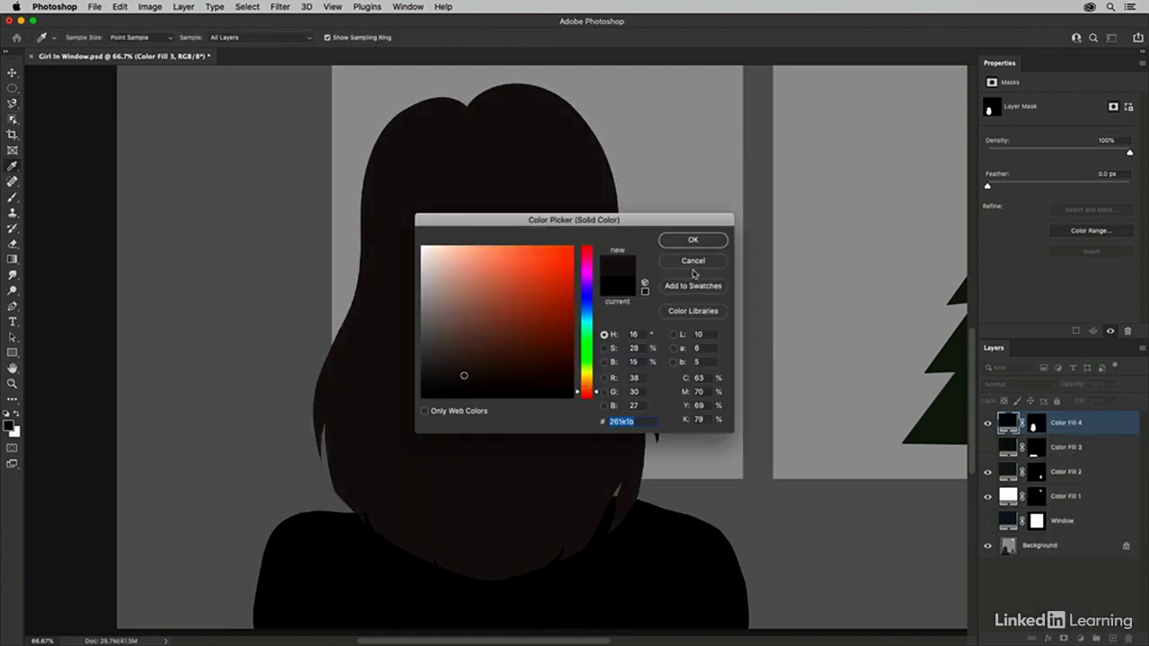
left_click(697, 242)
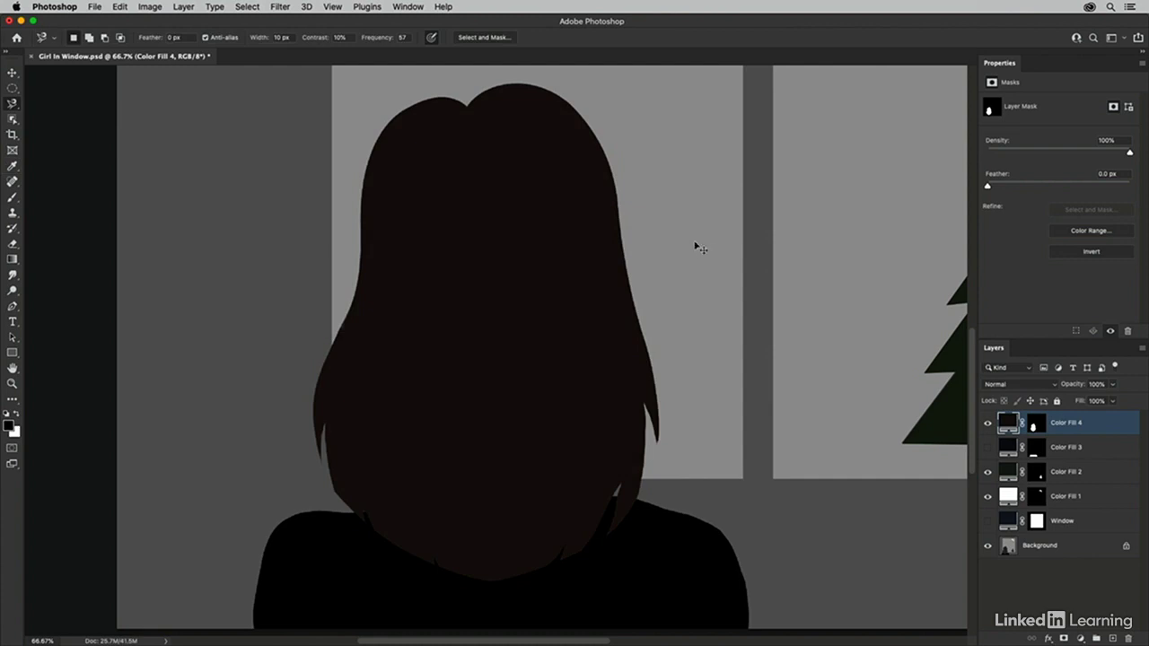
- Select the whole canvas and add a dark gray solid color fill layer for the wall
key("super+0")
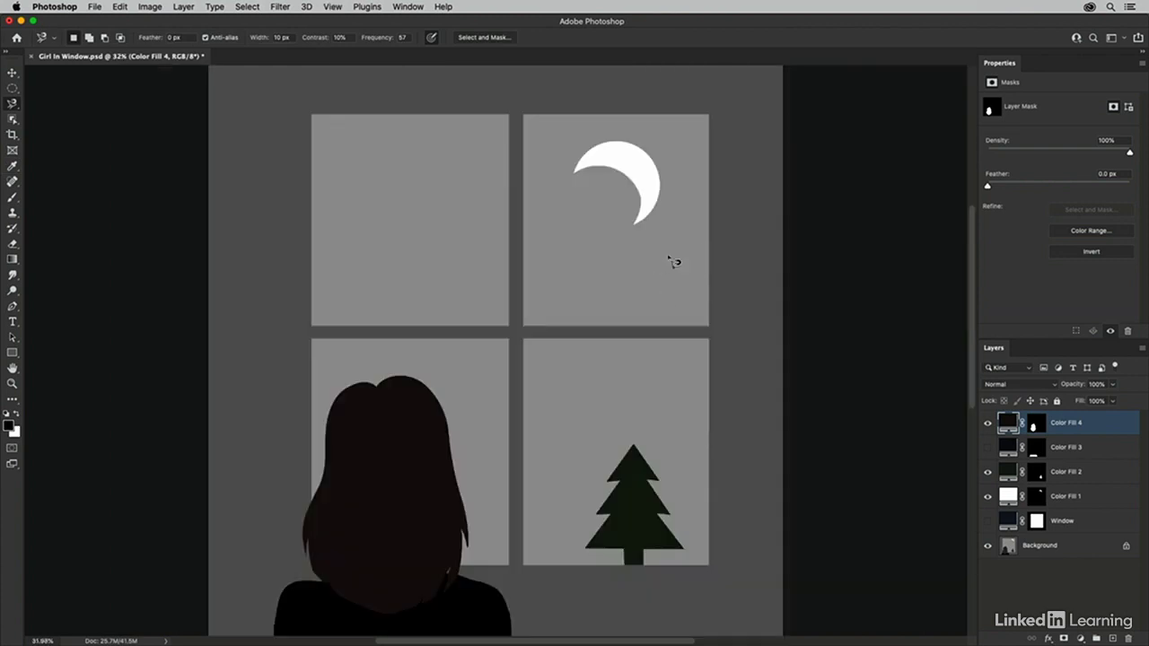
left_click(248, 8)
left_click(248, 20)
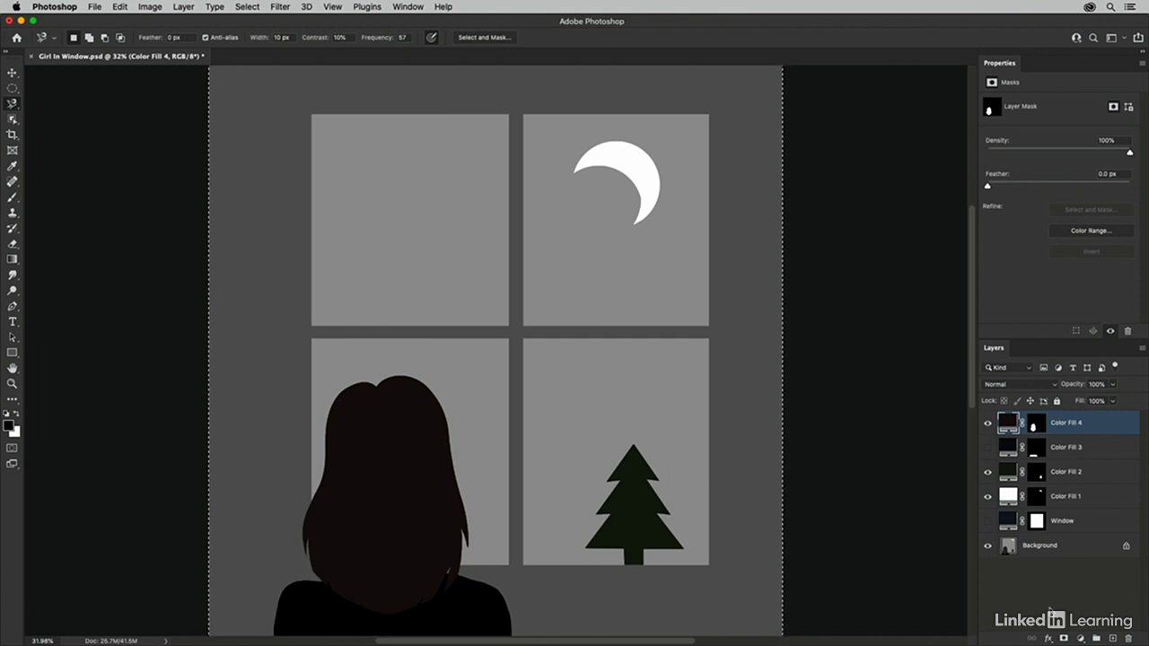
left_click(1081, 638)
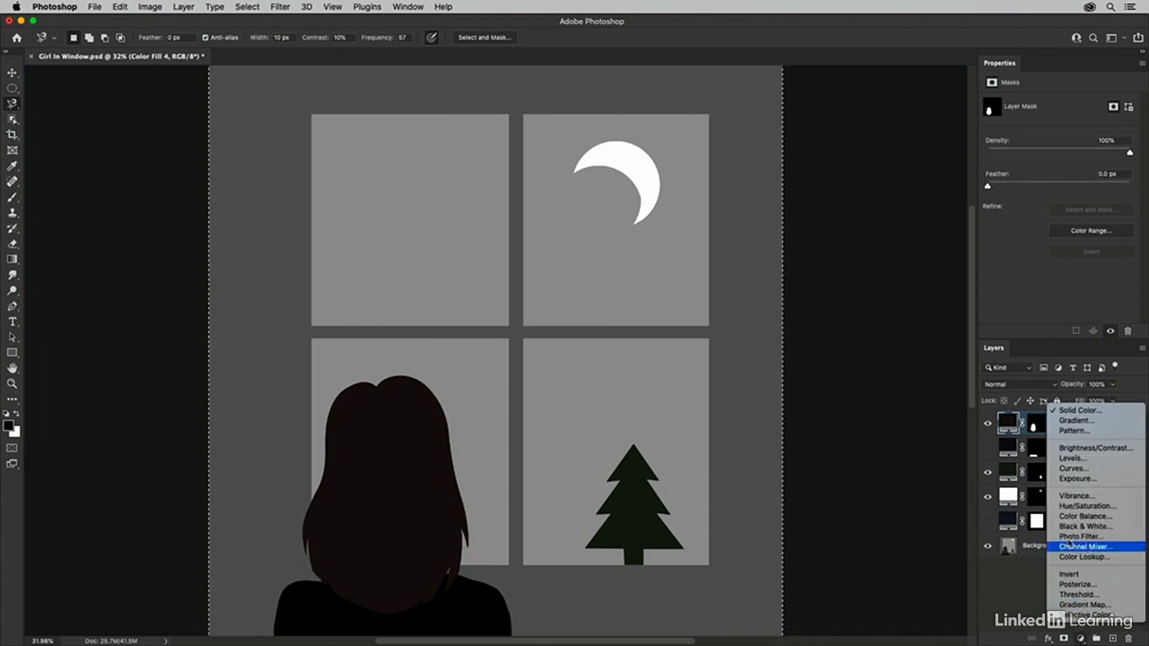
left_click(1072, 411)
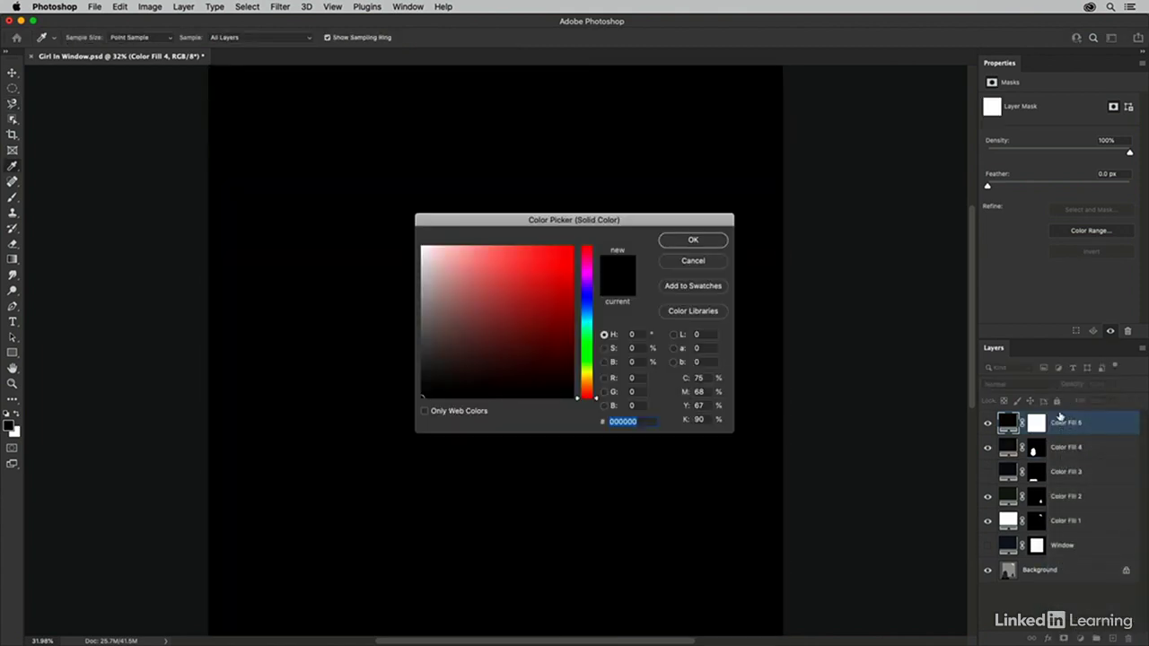
left_click(425, 343)
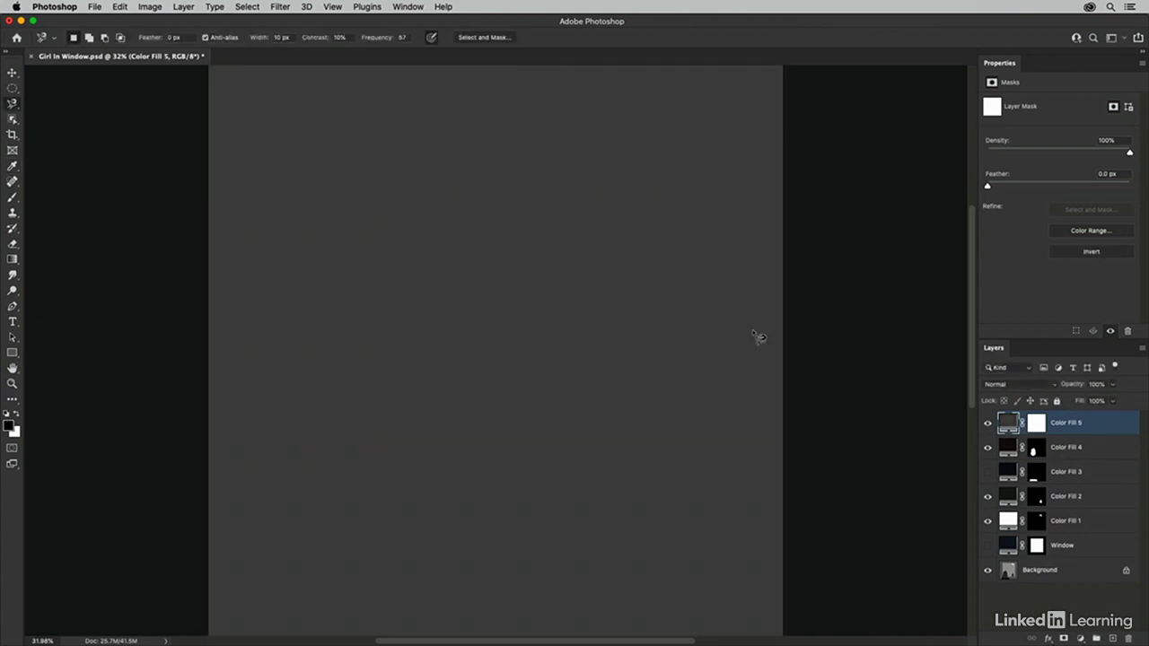
- Move the gray fill layer directly above the Background layer and show the Window and top fill layers again
left_click_drag(1084, 425, 1084, 553)
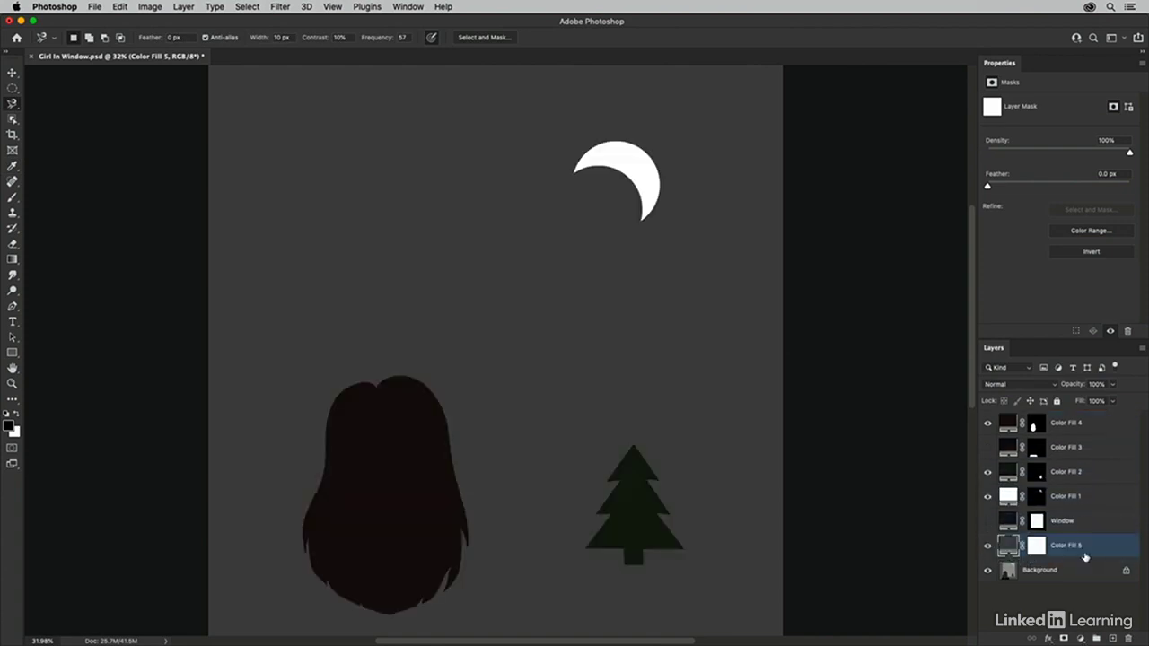
left_click(987, 520)
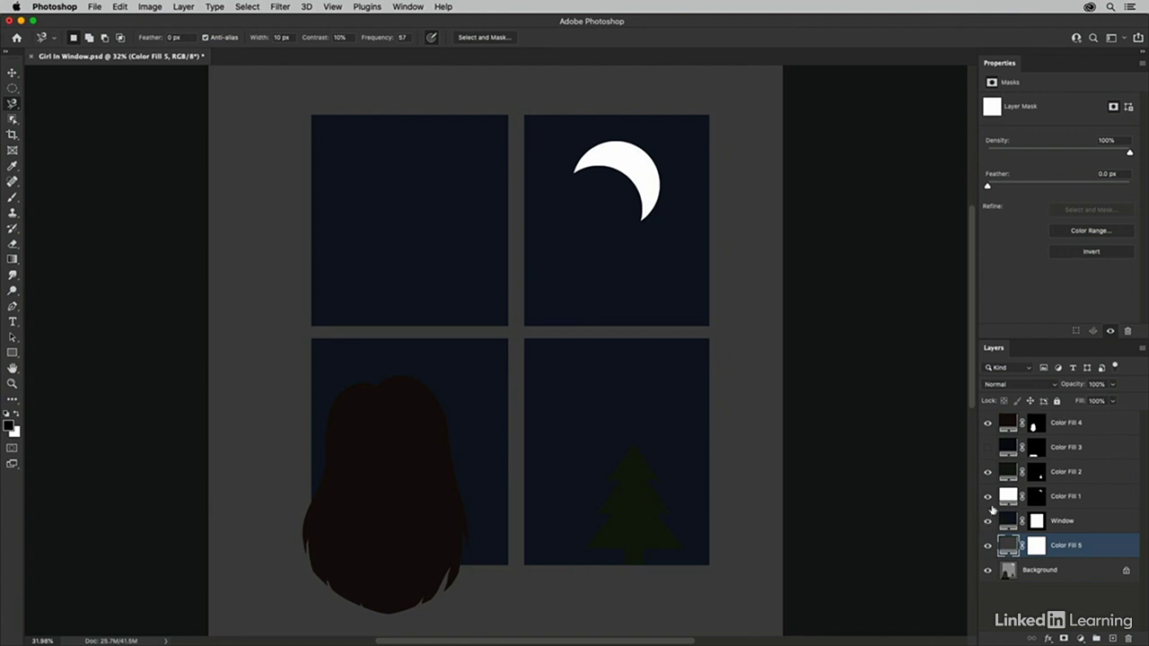
left_click(987, 447)
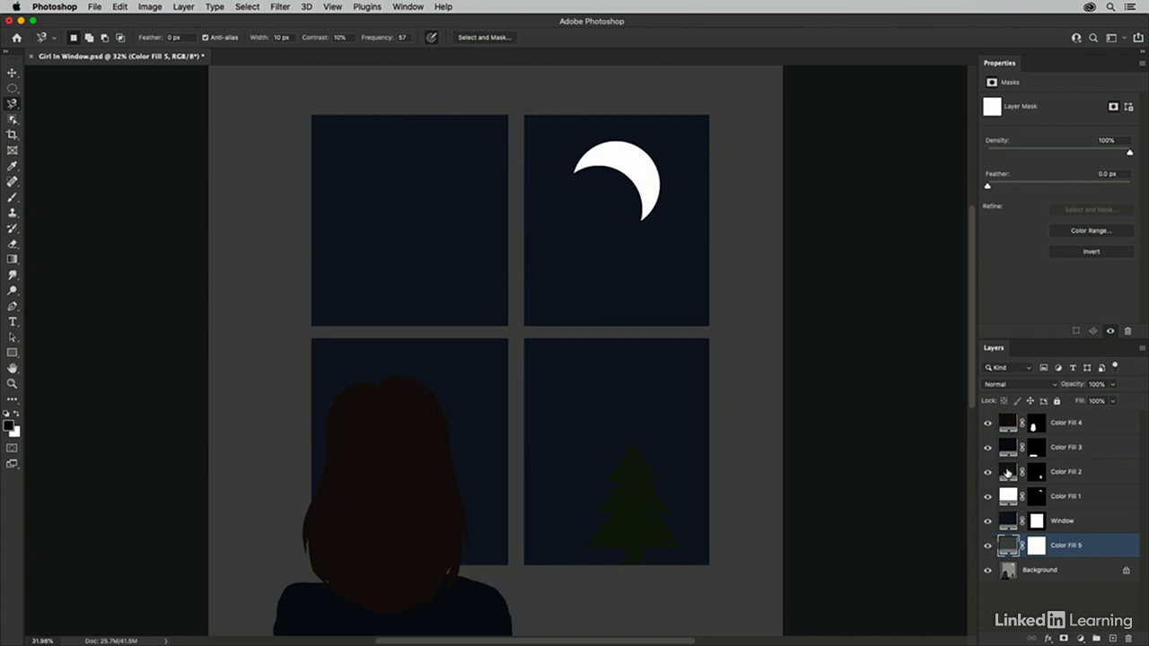
- Lighten the tree's solid color fill to the muted green 45503e
double_click(1007, 469)
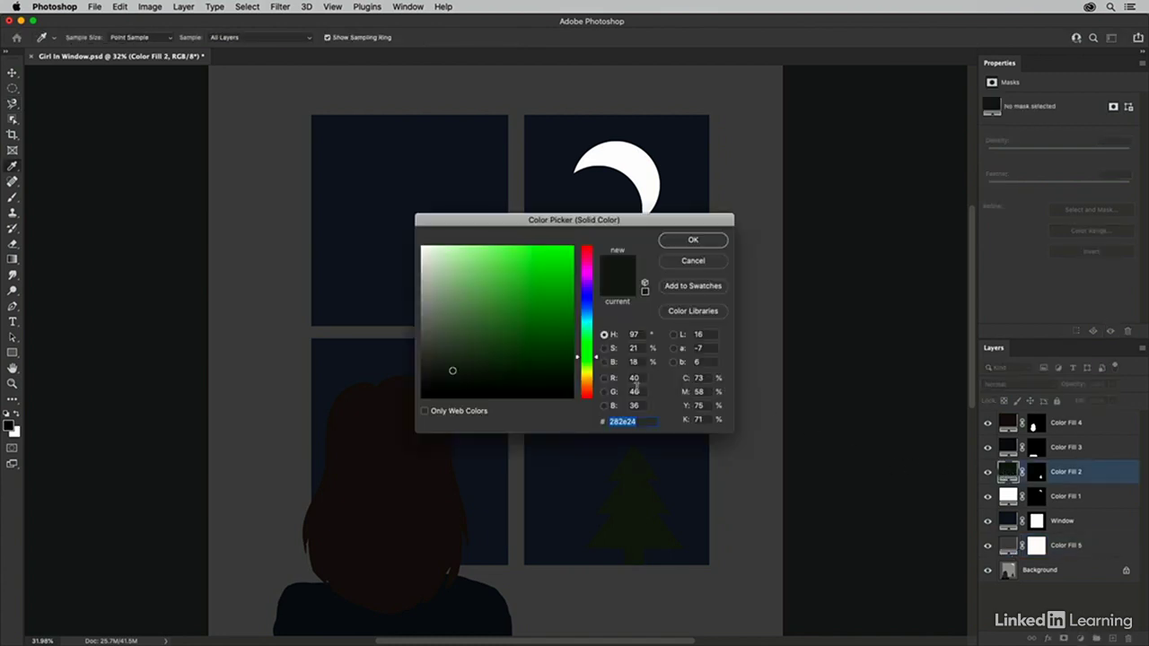
left_click(455, 350)
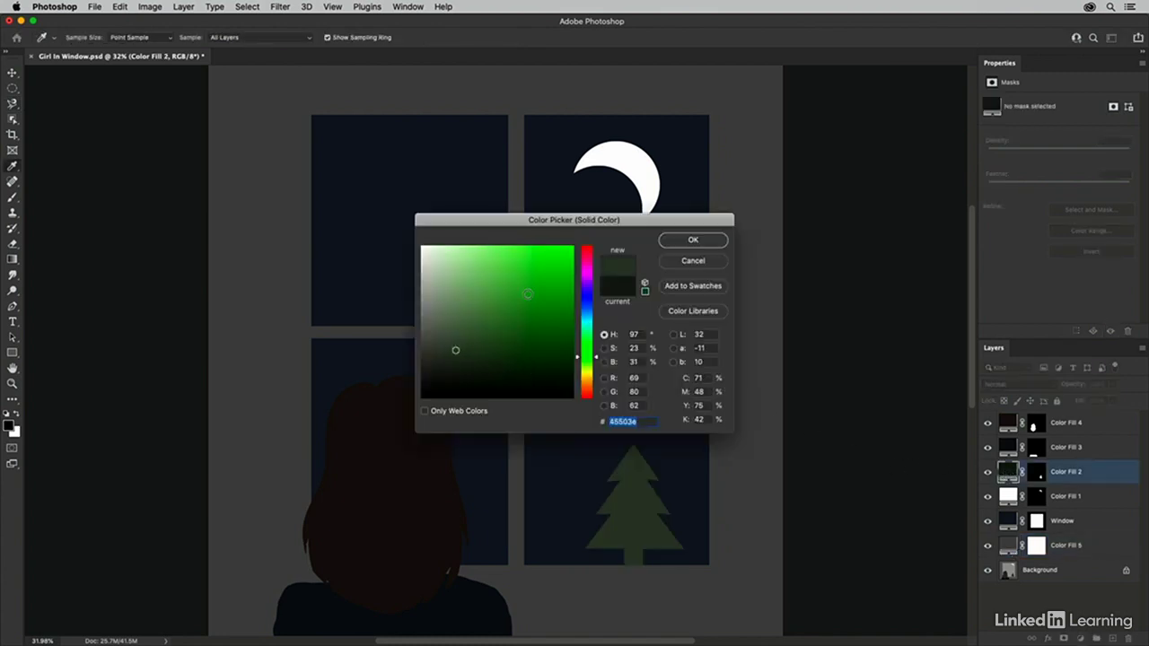
left_click(691, 241)
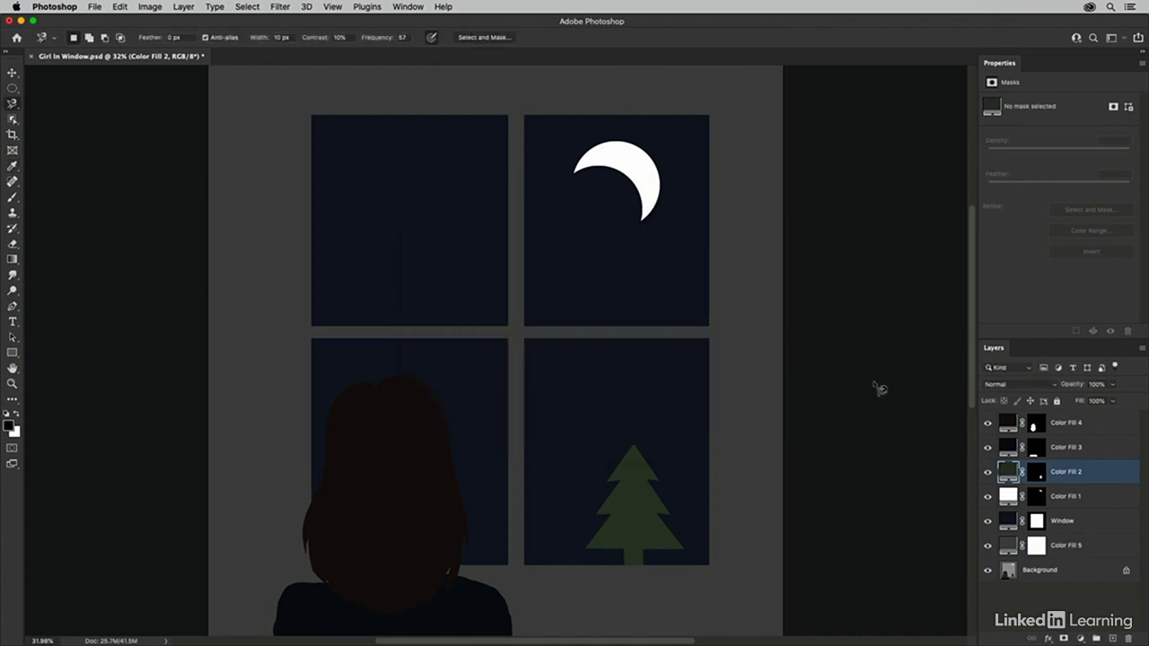